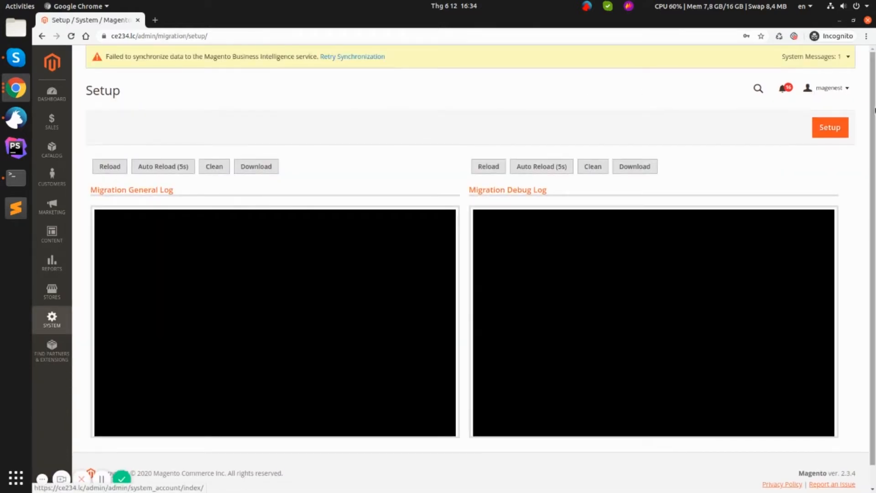
Step: Run the migration readiness check and review its cron-jobs and tool-not-installed errors
{"action": "left_click", "coordinate": [838, 129]}
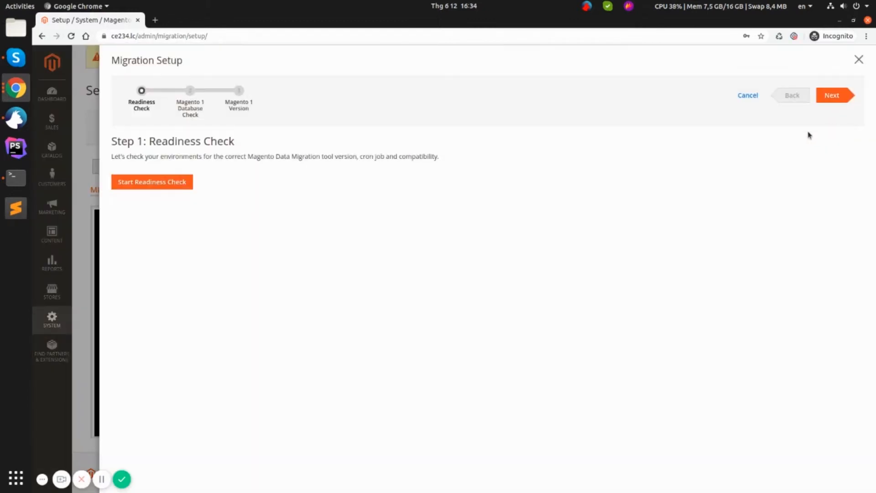
{"action": "left_click", "coordinate": [153, 185]}
{"action": "left_click_drag", "start_coordinate": [136, 229], "coordinate": [248, 238]}
{"action": "left_click", "coordinate": [279, 250]}
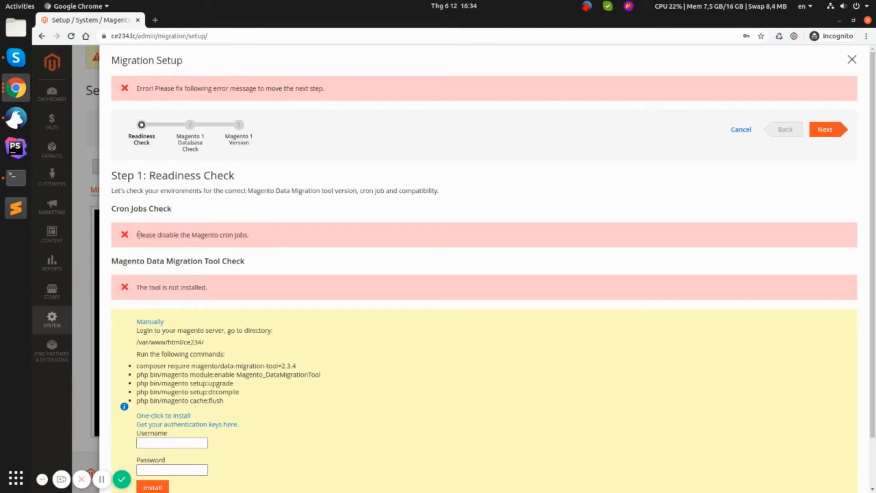
{"action": "left_click_drag", "start_coordinate": [135, 90], "coordinate": [327, 93]}
{"action": "left_click", "coordinate": [154, 235]}
{"action": "left_click_drag", "start_coordinate": [136, 238], "coordinate": [259, 241]}
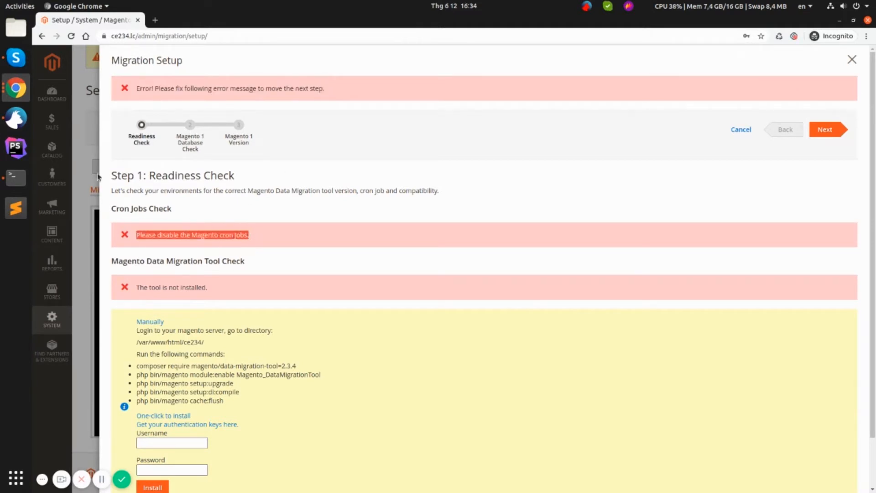
{"action": "left_click", "coordinate": [14, 177]}
Step: Edit the crontab with crontab -e and prefix the three Magento cron lines with #
{"action": "type", "text": "crontab -e"}
{"action": "key", "text": "Return"}
{"action": "key", "text": "Down"}
{"action": "key", "text": "Down"}
{"action": "type", "text": "#"}
{"action": "key", "text": "Down"}
{"action": "key", "text": "Left"}
{"action": "type", "text": "#"}
{"action": "key", "text": "Down"}
{"action": "key", "text": "Left"}
{"action": "type", "text": "#"}
Step: Save the modified crontab, then return to the readiness check page
{"action": "key", "text": "ctrl+x"}
{"action": "key", "text": "y"}
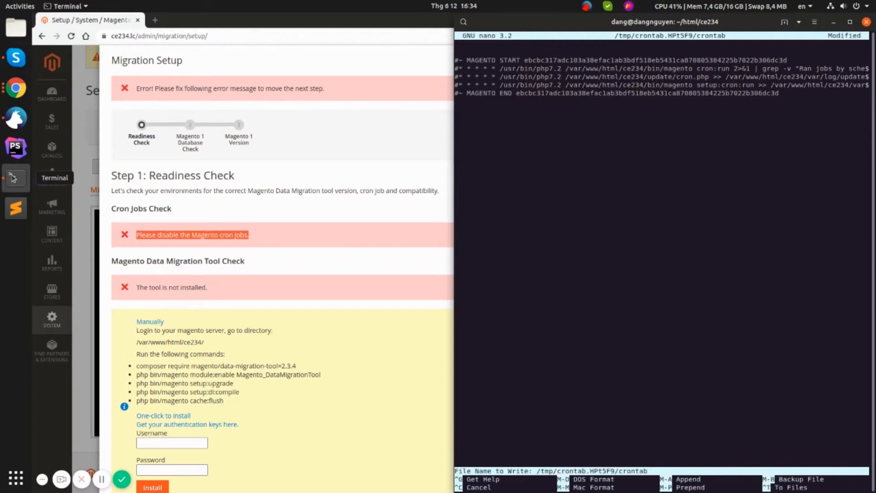
{"action": "key", "text": "Return"}
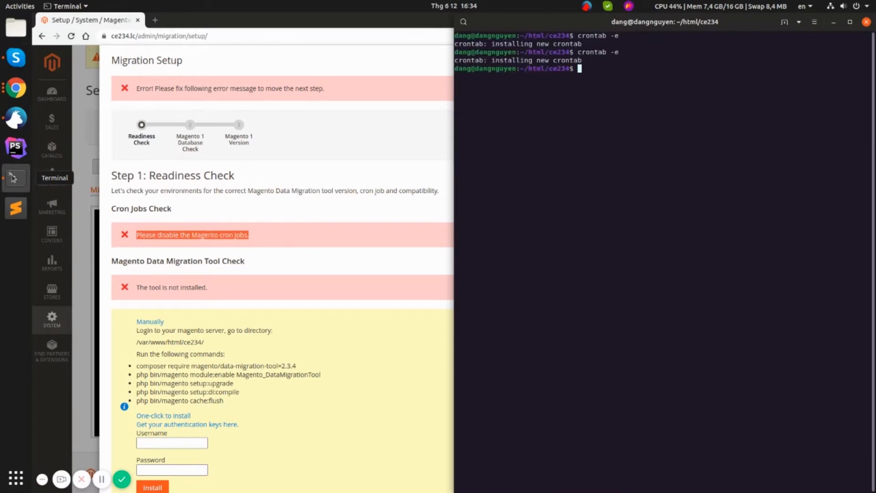
{"action": "left_click", "coordinate": [278, 247]}
{"action": "scroll", "coordinate": [273, 263], "scroll_direction": "down", "scroll_amount": 1}
{"action": "scroll", "coordinate": [272, 264], "scroll_direction": "down", "scroll_amount": 1}
Step: Rerun the readiness check and confirm that the cron jobs are now disabled
{"action": "left_click", "coordinate": [174, 462]}
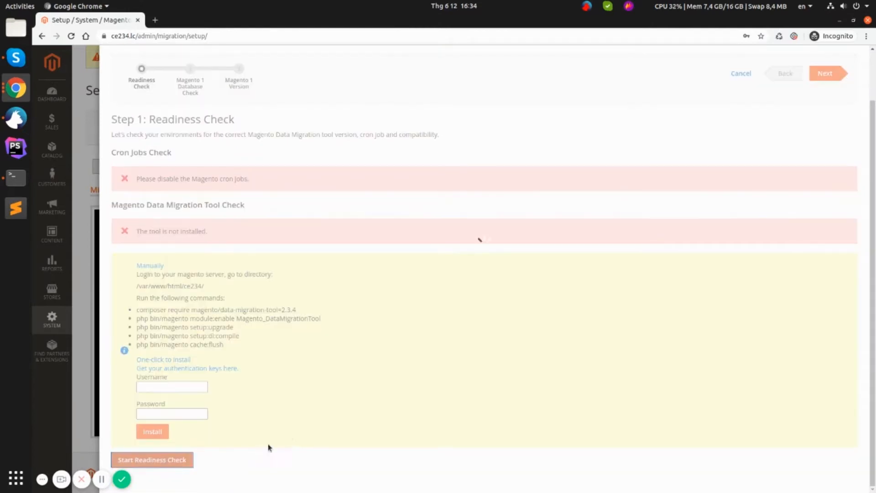
{"action": "scroll", "coordinate": [288, 436], "scroll_direction": "up", "scroll_amount": 1}
{"action": "left_click_drag", "start_coordinate": [136, 227], "coordinate": [276, 228]}
{"action": "left_click", "coordinate": [276, 228]}
{"action": "scroll", "coordinate": [229, 240], "scroll_direction": "down", "scroll_amount": 2}
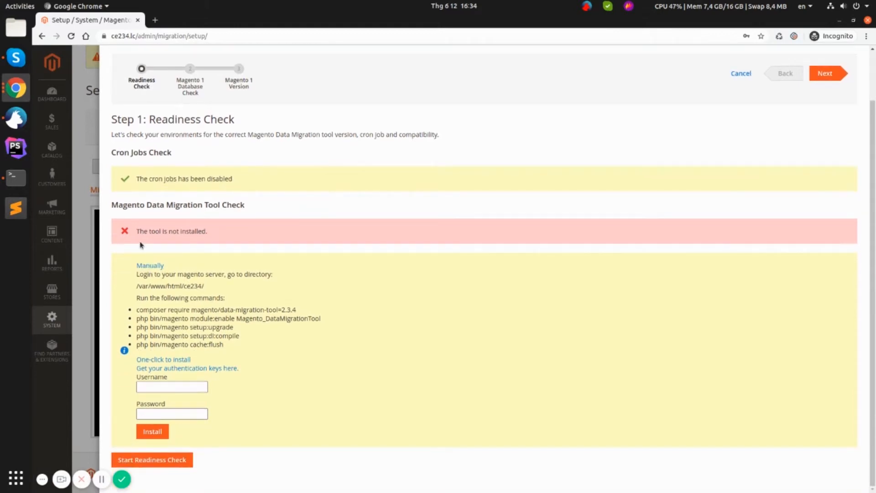
{"action": "left_click_drag", "start_coordinate": [135, 232], "coordinate": [209, 228]}
{"action": "left_click", "coordinate": [265, 240]}
Step: Review the Manually and One-click to Install instructions, and open the authentication keys guide
{"action": "left_click_drag", "start_coordinate": [134, 267], "coordinate": [166, 268]}
{"action": "left_click", "coordinate": [251, 310]}
{"action": "left_click_drag", "start_coordinate": [135, 360], "coordinate": [190, 358]}
{"action": "left_click", "coordinate": [274, 380]}
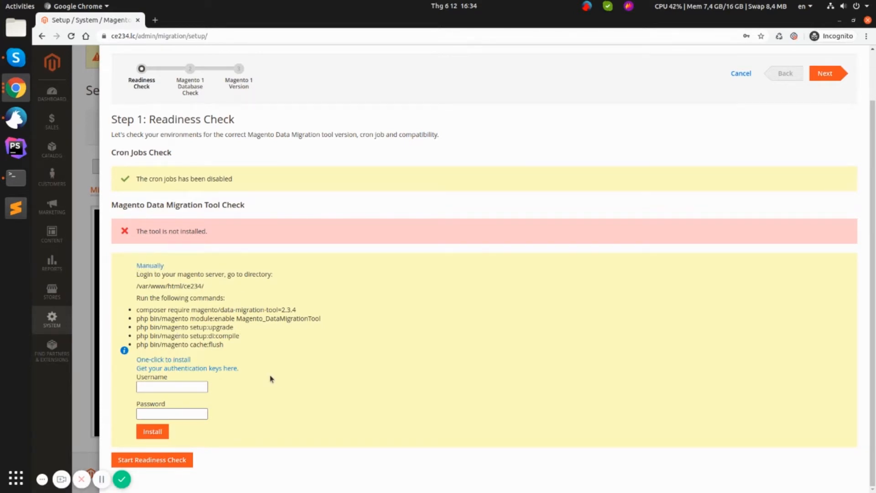
{"action": "left_click", "coordinate": [230, 368]}
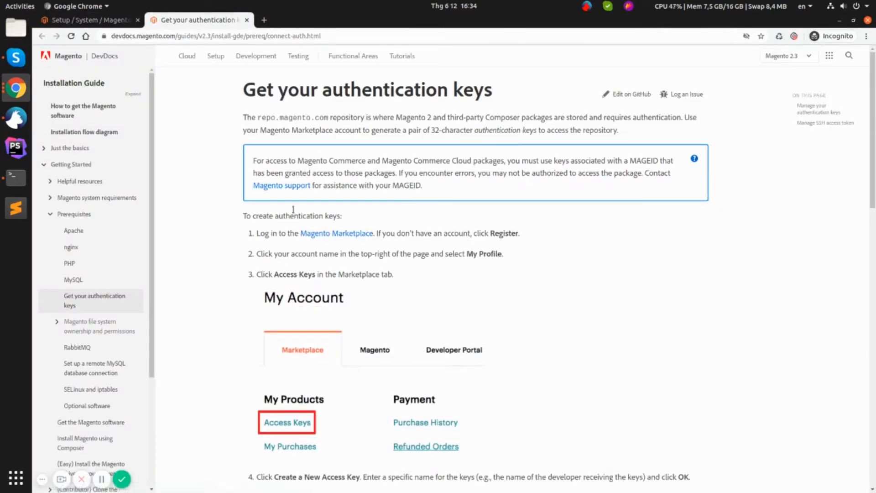
Step: Copy the Public Key from Magento Marketplace's My Profile > Access Keys page
{"action": "left_click", "coordinate": [315, 233]}
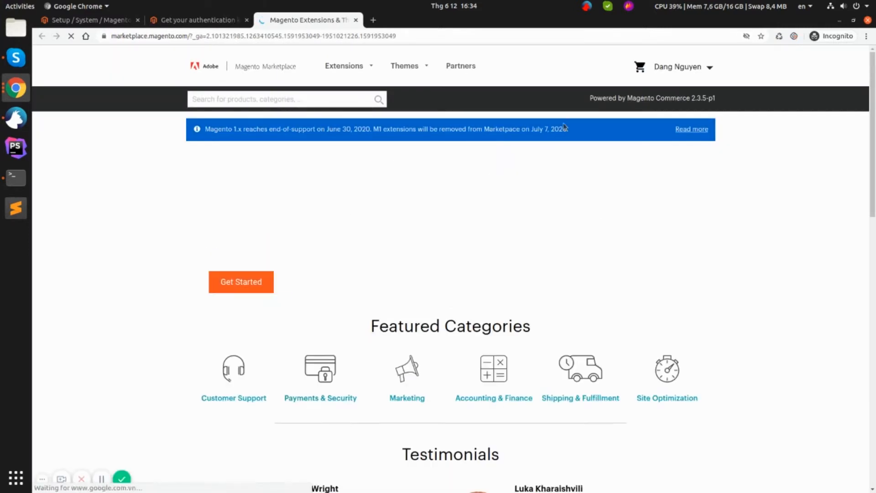
{"action": "left_click", "coordinate": [709, 69]}
{"action": "left_click", "coordinate": [657, 108]}
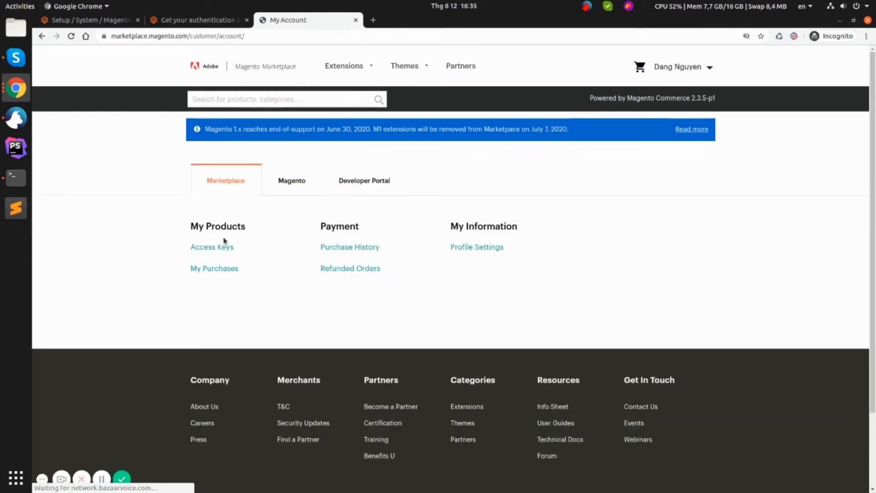
{"action": "left_click", "coordinate": [208, 251]}
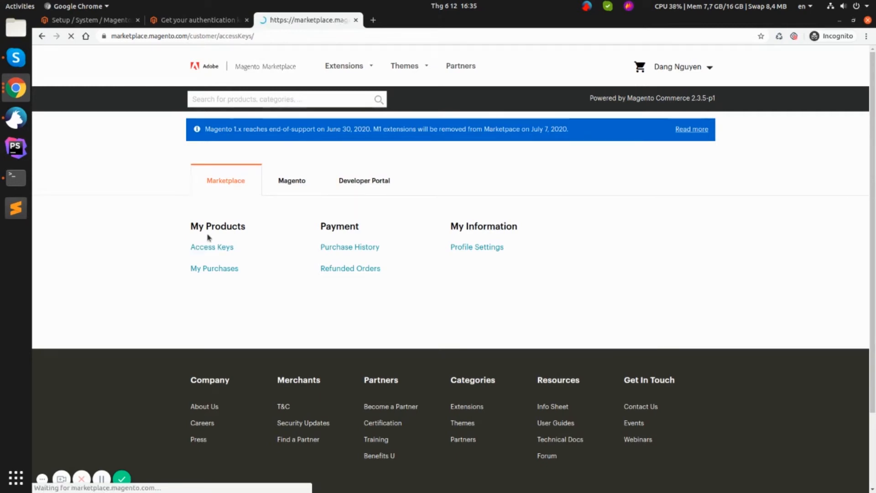
{"action": "double_click", "coordinate": [405, 281]}
{"action": "right_click", "coordinate": [403, 279]}
{"action": "left_click", "coordinate": [410, 290]}
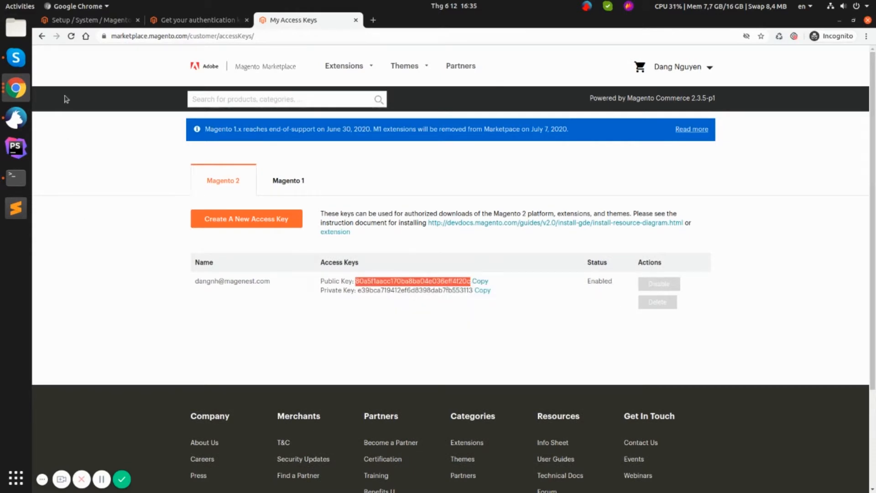
{"action": "left_click", "coordinate": [68, 21]}
Step: Enter the public key as Username and the private key as Password, then start the install
{"action": "right_click", "coordinate": [189, 382]}
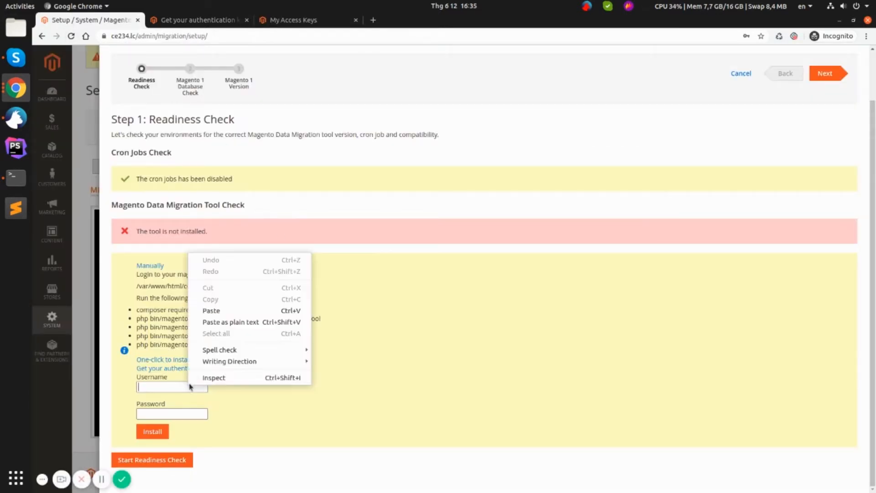
{"action": "left_click", "coordinate": [205, 311]}
{"action": "left_click", "coordinate": [348, 25]}
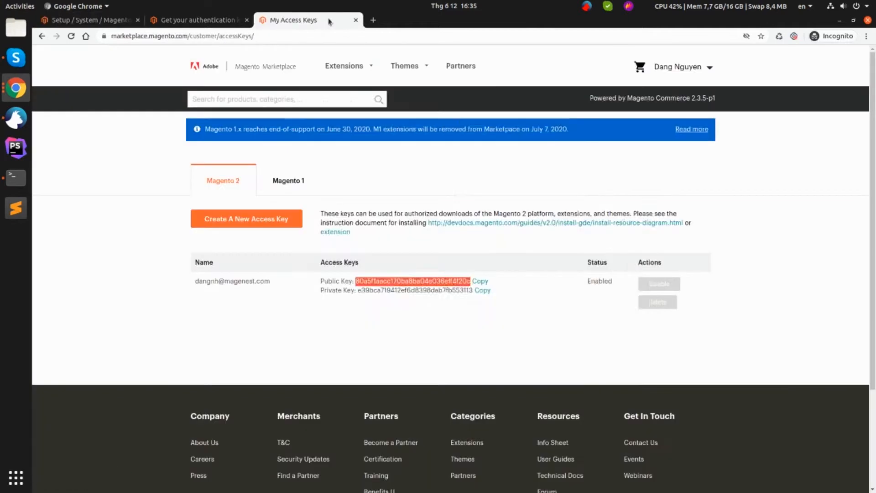
{"action": "double_click", "coordinate": [403, 291]}
{"action": "right_click", "coordinate": [402, 291]}
{"action": "left_click", "coordinate": [419, 298]}
{"action": "left_click", "coordinate": [68, 23]}
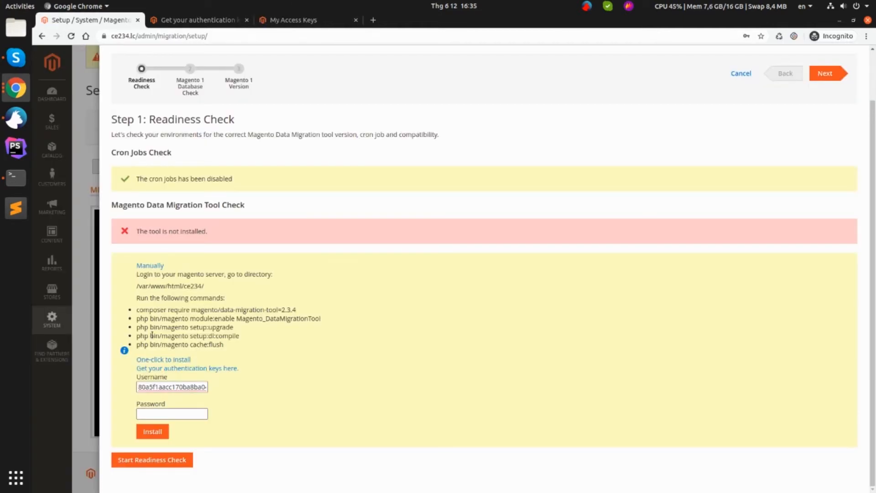
{"action": "right_click", "coordinate": [169, 415]}
{"action": "left_click", "coordinate": [196, 338]}
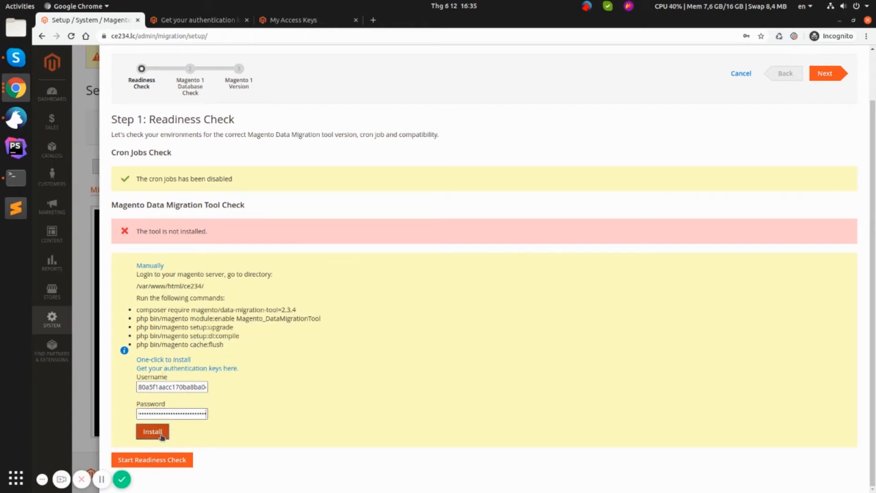
{"action": "left_click", "coordinate": [160, 436]}
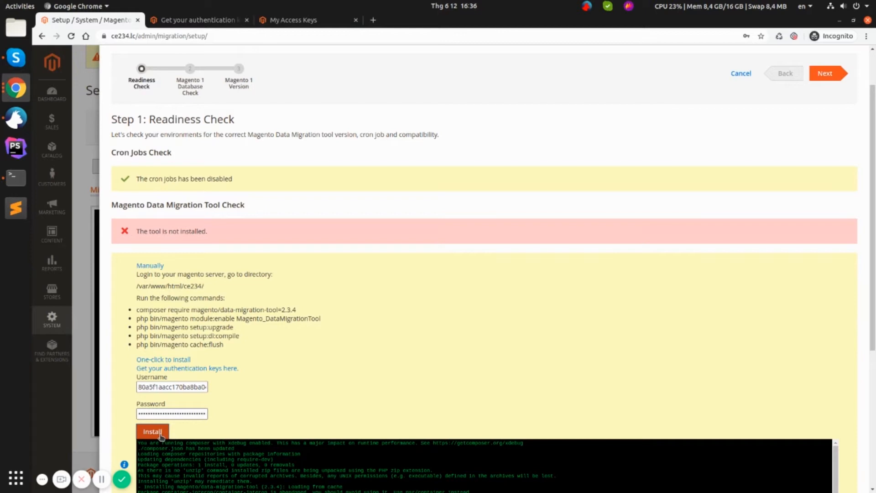
Step: Check the Composer output for data-migration-tool 2.3.4, then rerun the readiness check
{"action": "scroll", "coordinate": [618, 313], "scroll_direction": "down", "scroll_amount": 3}
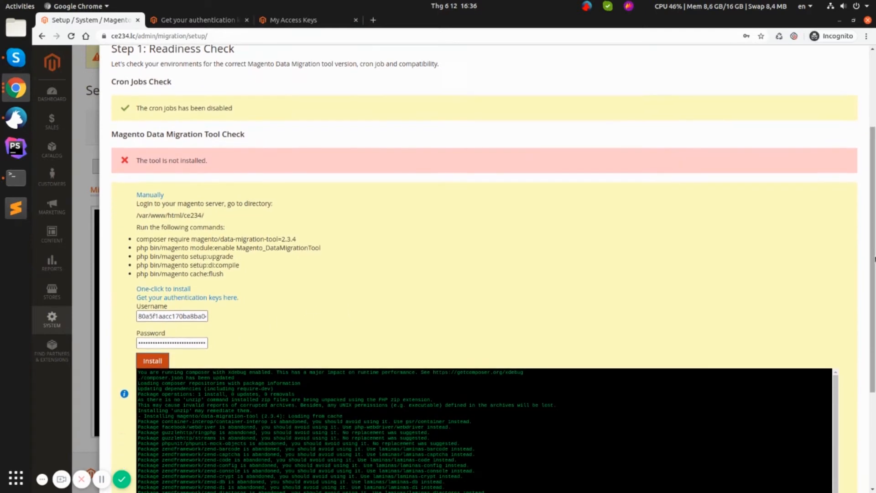
{"action": "scroll", "coordinate": [671, 315], "scroll_direction": "down", "scroll_amount": 3}
{"action": "left_click_drag", "start_coordinate": [145, 341], "coordinate": [342, 340]}
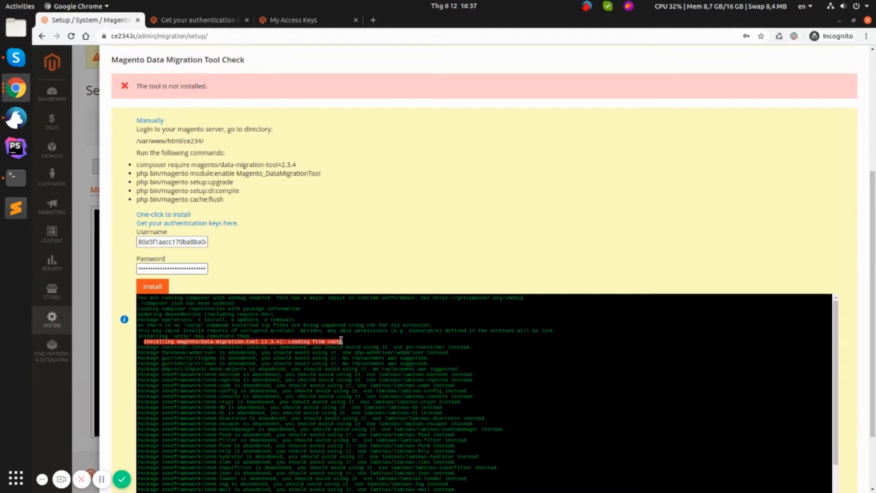
{"action": "left_click", "coordinate": [374, 346]}
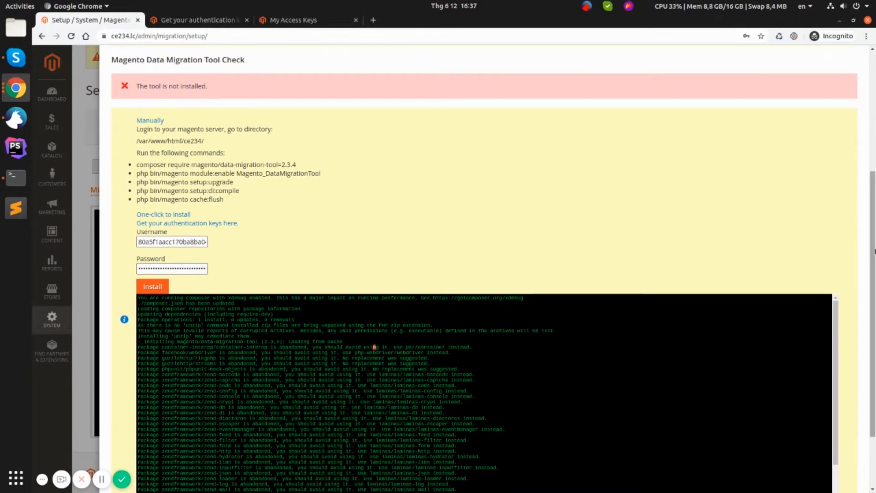
{"action": "scroll", "coordinate": [873, 251], "scroll_direction": "down", "scroll_amount": 4}
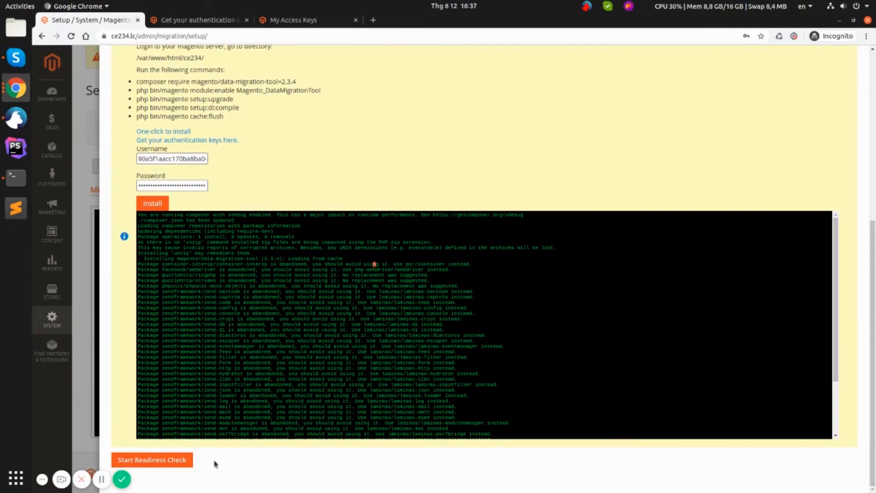
{"action": "left_click", "coordinate": [188, 461]}
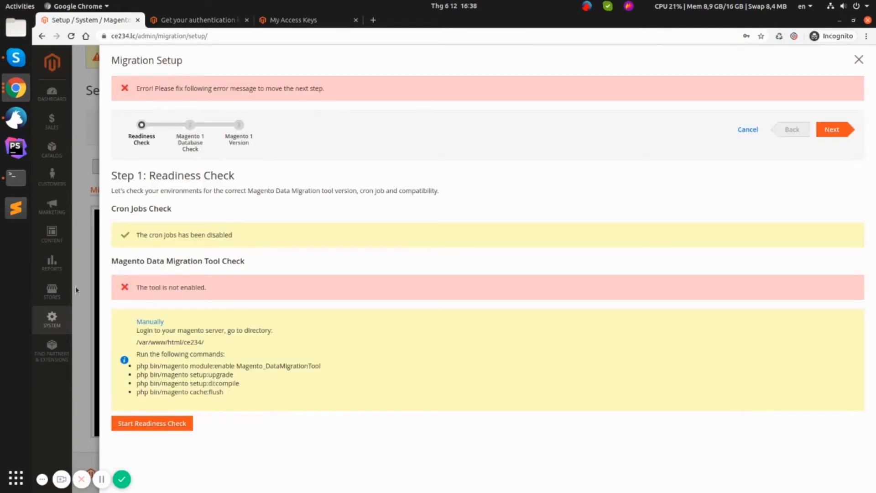
{"action": "left_click_drag", "start_coordinate": [137, 287], "coordinate": [213, 289]}
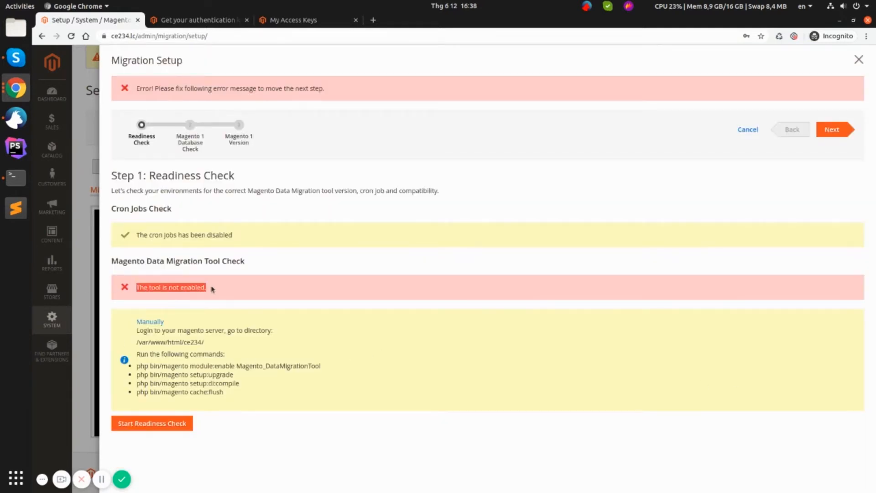
{"action": "left_click", "coordinate": [259, 288]}
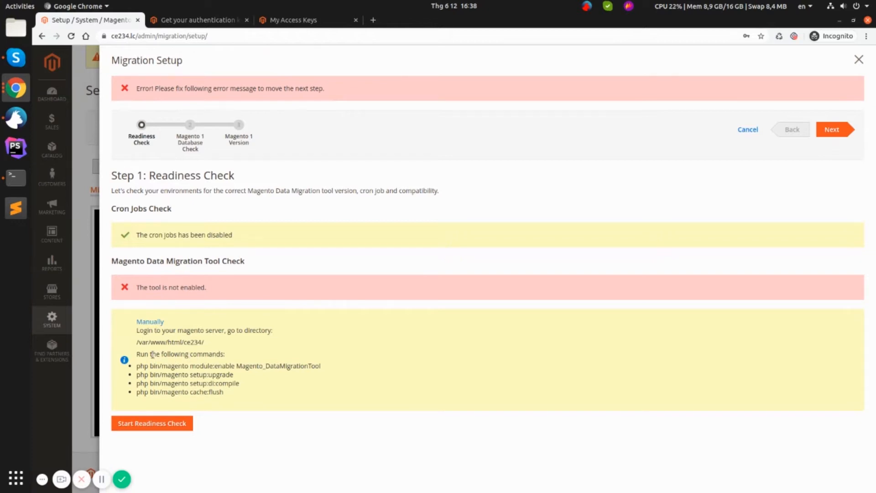
{"action": "left_click_drag", "start_coordinate": [136, 367], "coordinate": [316, 368]}
Step: Run 'php bin/magento module:enable Magento_DataMigrationTool' in the terminal
{"action": "right_click", "coordinate": [312, 368]}
{"action": "left_click", "coordinate": [325, 374]}
{"action": "left_click", "coordinate": [16, 177]}
{"action": "right_click", "coordinate": [549, 178]}
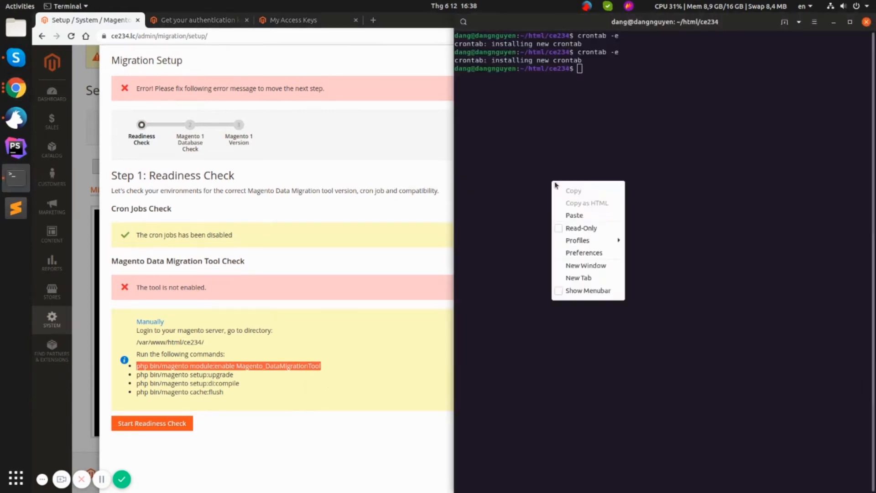
{"action": "left_click", "coordinate": [568, 215]}
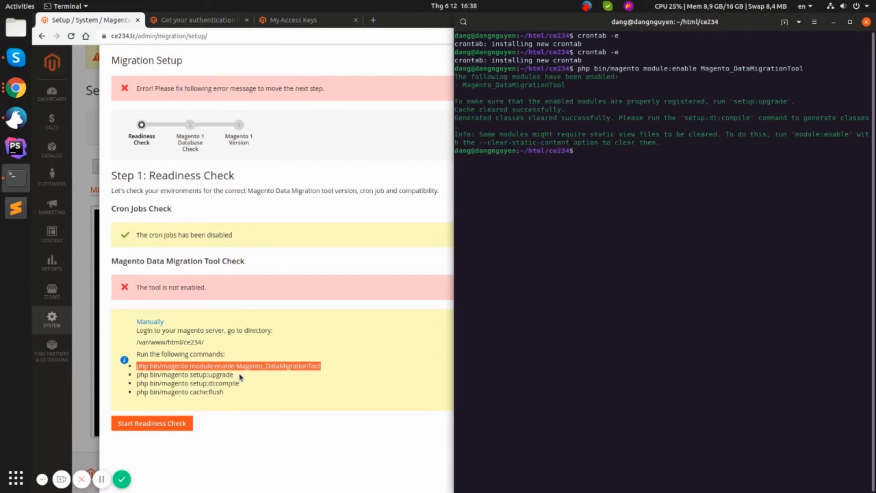
Step: Run 'php bin/magento setup:upgrade' until it finishes with 'Nothing to import.'
{"action": "left_click_drag", "start_coordinate": [241, 377], "coordinate": [136, 375]}
{"action": "right_click", "coordinate": [136, 375]}
{"action": "left_click", "coordinate": [156, 385]}
{"action": "key", "text": "alt+Tab"}
{"action": "right_click", "coordinate": [624, 206]}
{"action": "left_click", "coordinate": [641, 245]}
{"action": "key", "text": "Return"}
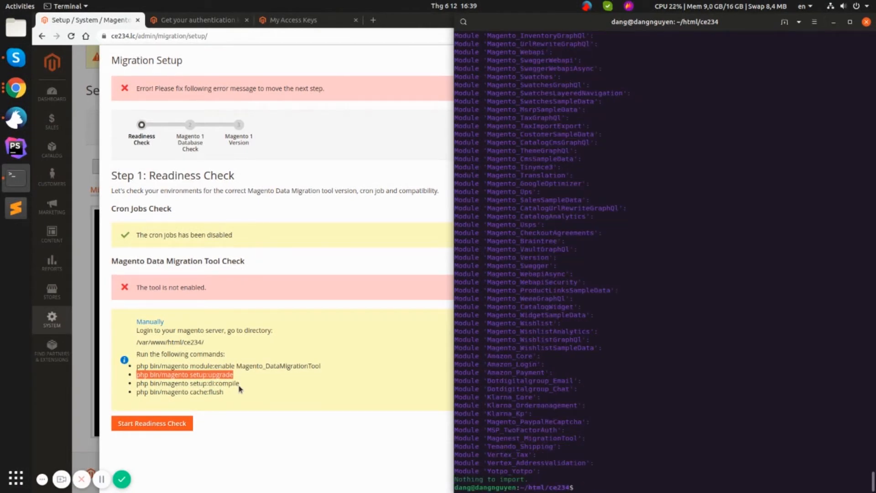
{"action": "left_click_drag", "start_coordinate": [239, 386], "coordinate": [140, 385]}
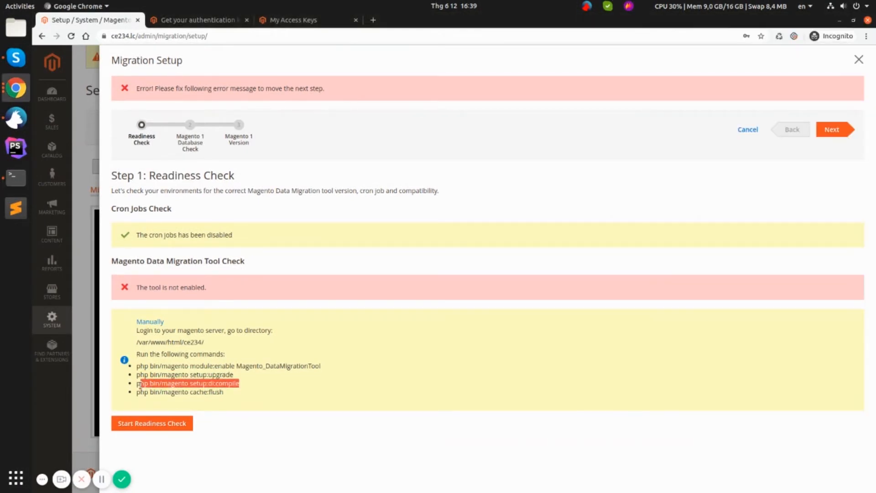
Step: Run the setup:di:compile command in the ce234 store terminal
{"action": "right_click", "coordinate": [139, 385]}
{"action": "left_click", "coordinate": [154, 392]}
{"action": "key", "text": "alt+Tab"}
{"action": "right_click", "coordinate": [587, 332]}
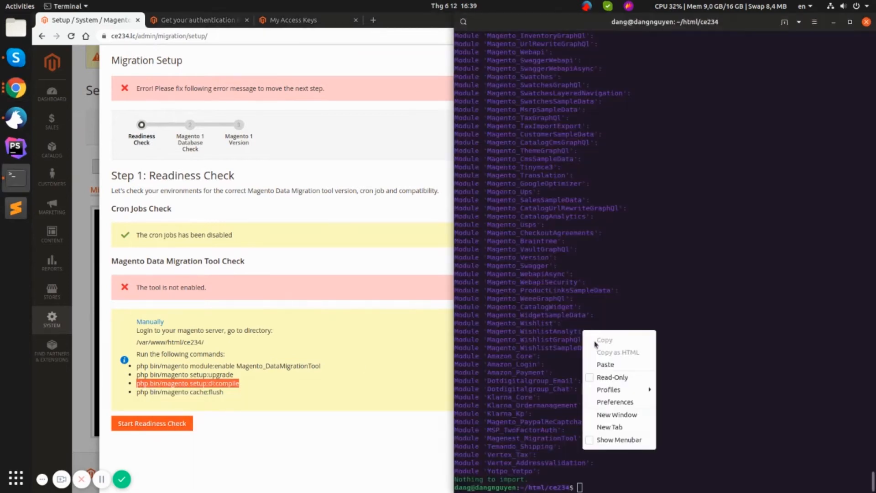
{"action": "left_click", "coordinate": [593, 362]}
{"action": "key", "text": "Return"}
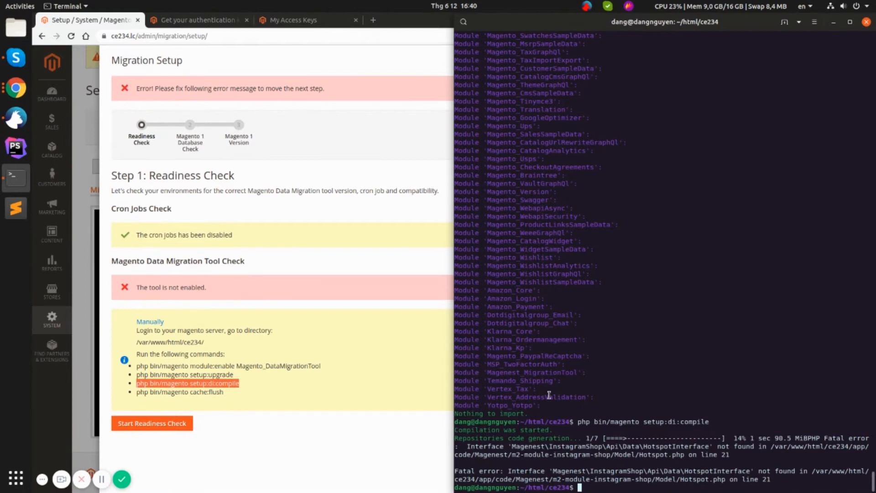
Step: Run the cache:flush command in the terminal and go back to the migration setup
{"action": "left_click_drag", "start_coordinate": [226, 391], "coordinate": [138, 392]}
{"action": "right_click", "coordinate": [170, 392]}
{"action": "left_click", "coordinate": [311, 397]}
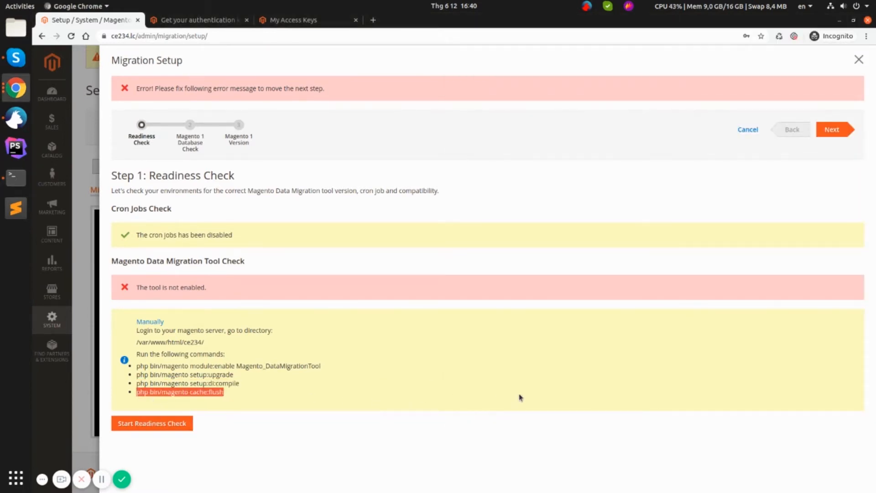
{"action": "key", "text": "alt+Tab"}
{"action": "right_click", "coordinate": [623, 364]}
{"action": "left_click", "coordinate": [641, 388]}
{"action": "key", "text": "Return"}
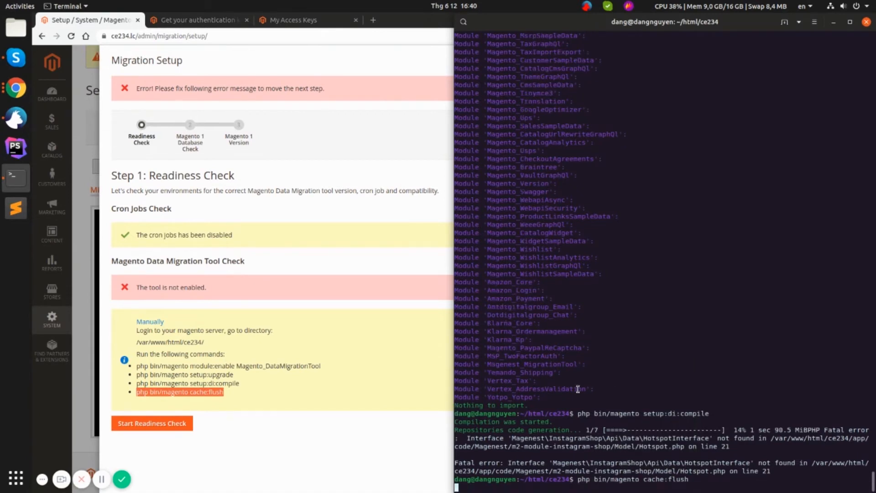
{"action": "left_click", "coordinate": [330, 304]}
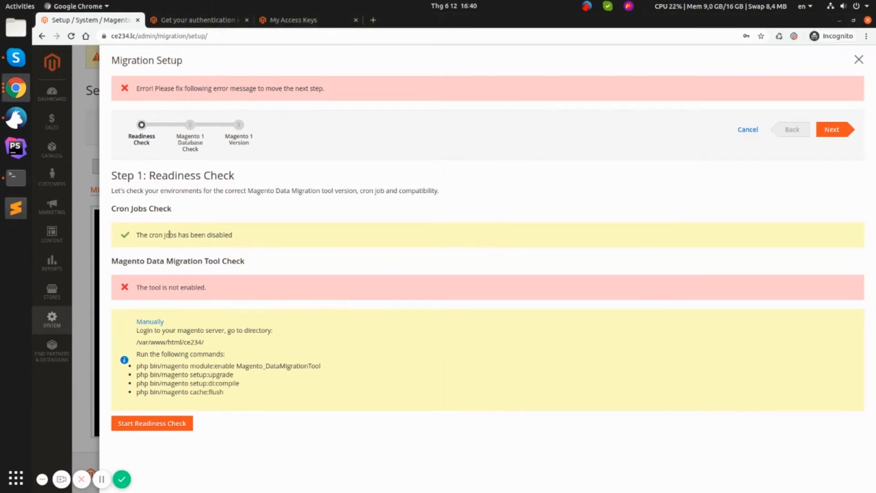
Step: Rerun the readiness check and confirm it completes with Migration Tool version 2.3.4 matching
{"action": "left_click", "coordinate": [831, 130]}
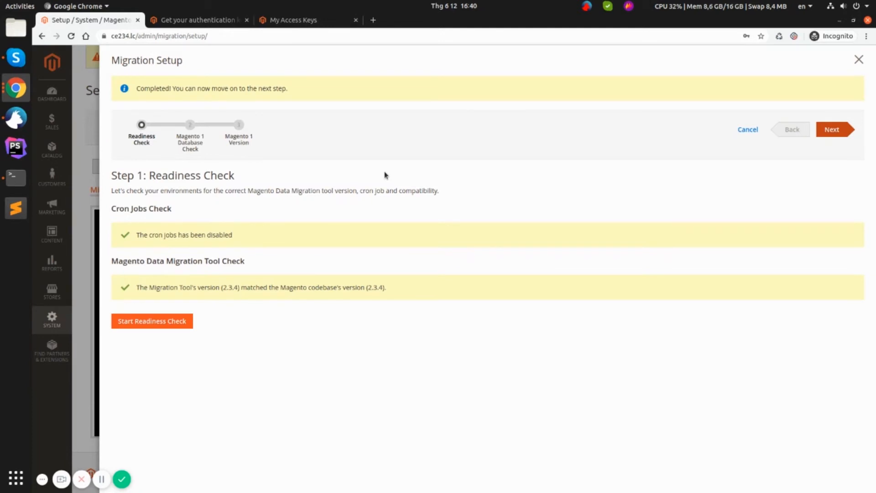
{"action": "left_click_drag", "start_coordinate": [136, 287], "coordinate": [387, 300]}
{"action": "left_click", "coordinate": [224, 112]}
{"action": "left_click_drag", "start_coordinate": [136, 88], "coordinate": [290, 90]}
{"action": "left_click", "coordinate": [395, 92]}
Step: Advance to the database connection step and enter root as the username
{"action": "left_click", "coordinate": [844, 129]}
{"action": "left_click", "coordinate": [402, 274]}
{"action": "type", "text": "root"}
{"action": "key", "text": "Tab"}
{"action": "key", "text": "Tab"}
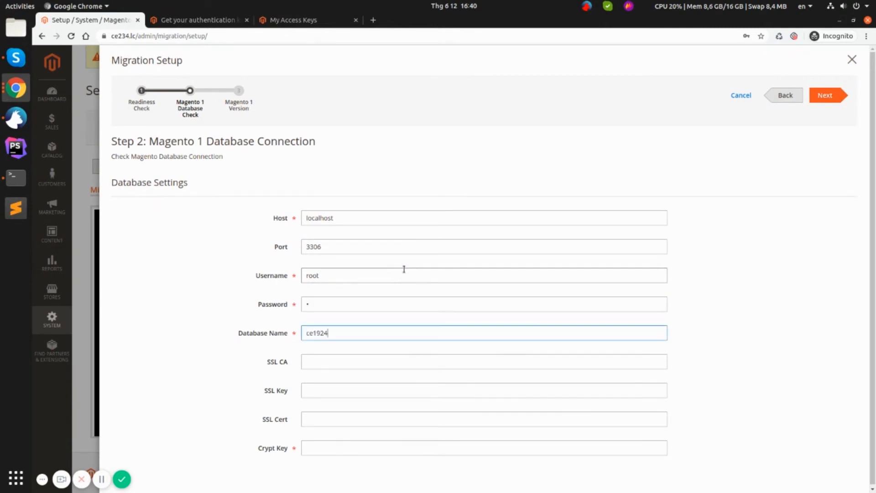
Step: Enter the Magento 1 crypt key, test the ce1924 connection, and advance to version selection
{"action": "key", "text": "Tab"}
{"action": "key", "text": "Tab"}
{"action": "key", "text": "Tab"}
{"action": "key", "text": "Tab"}
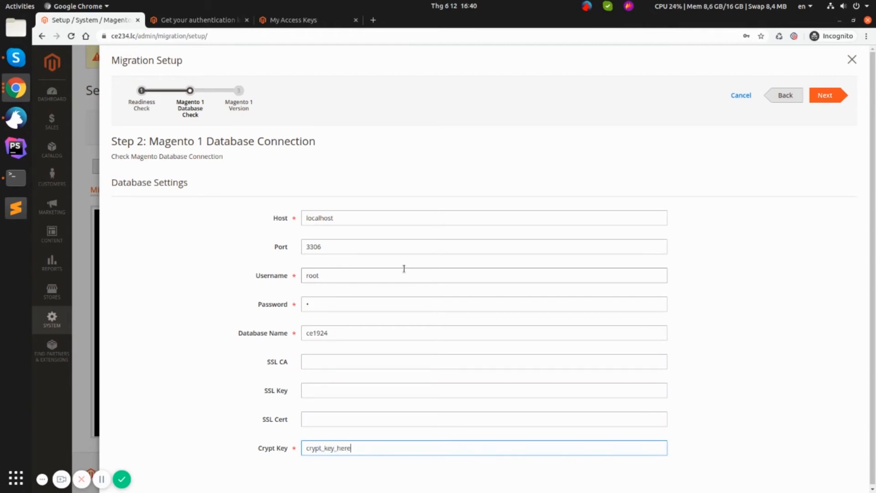
{"action": "type", "text": "magento1_"}
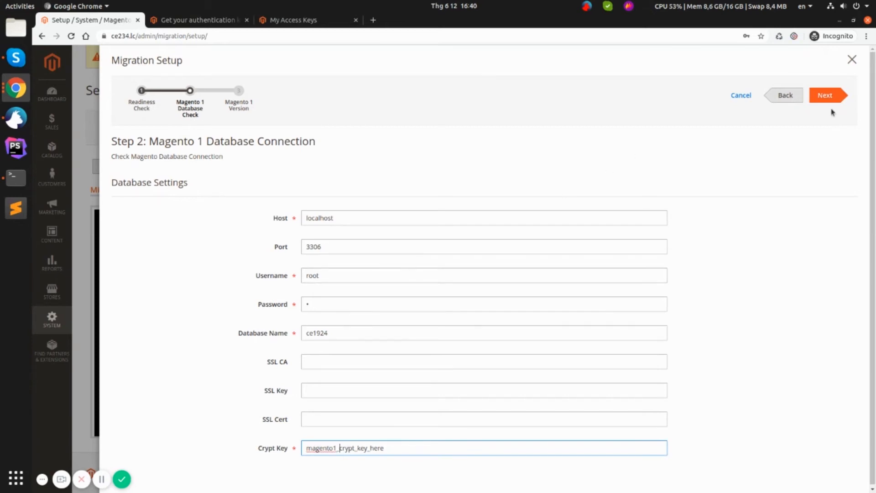
{"action": "left_click", "coordinate": [827, 96]}
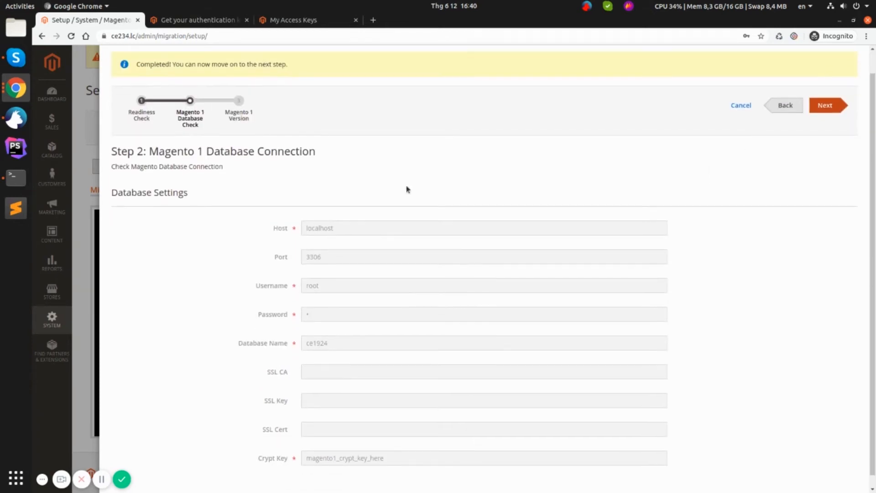
{"action": "left_click_drag", "start_coordinate": [140, 94], "coordinate": [297, 96]}
{"action": "left_click", "coordinate": [793, 119]}
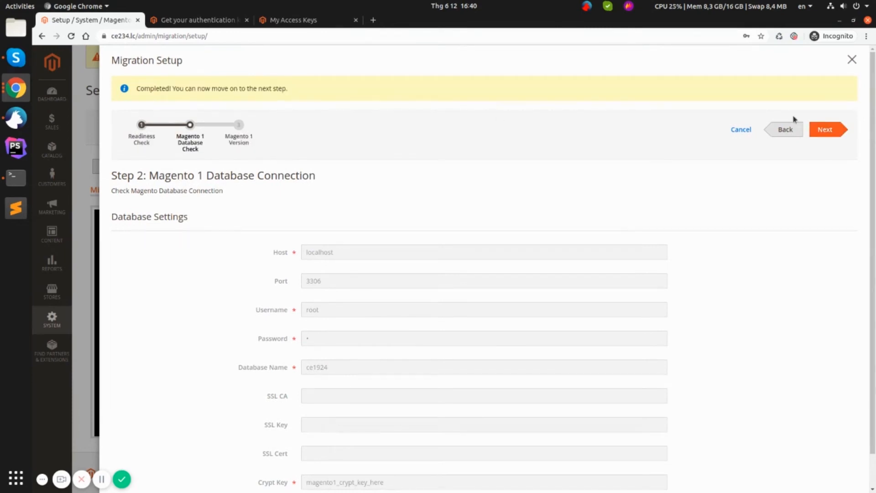
{"action": "left_click", "coordinate": [836, 130]}
Step: Pick Opensource to Opensource, close the wizard, then reopen Setup and rerun the readiness check
{"action": "left_click", "coordinate": [362, 216]}
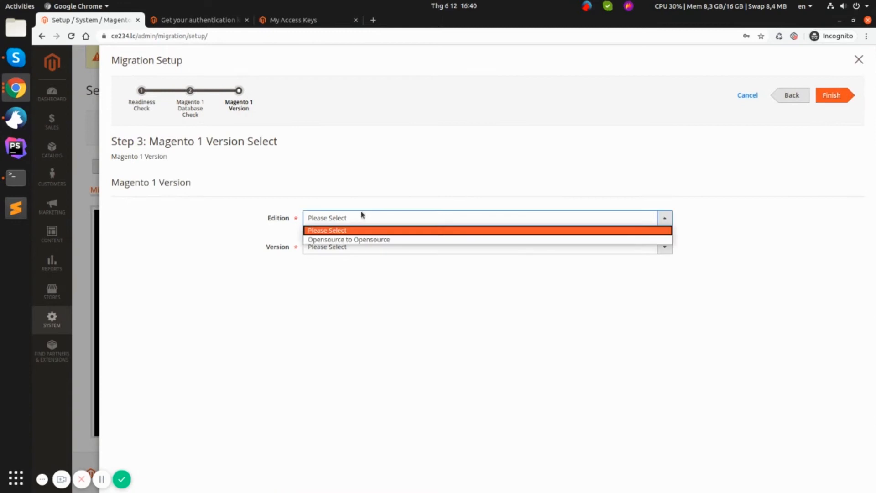
{"action": "left_click", "coordinate": [342, 239]}
{"action": "left_click", "coordinate": [341, 248]}
{"action": "left_click", "coordinate": [347, 278]}
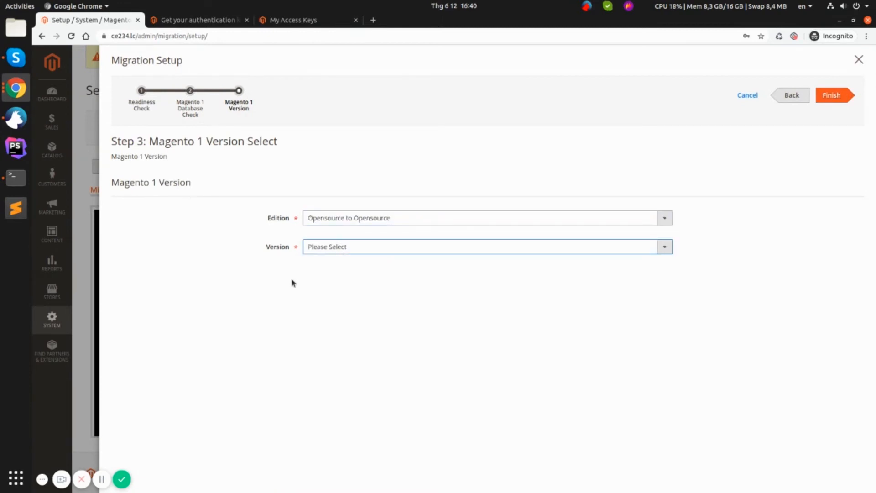
{"action": "left_click", "coordinate": [91, 166]}
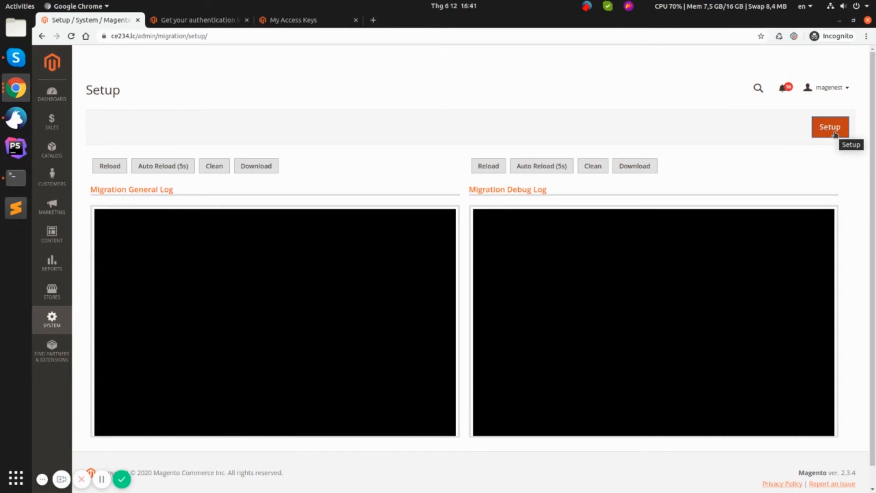
{"action": "left_click", "coordinate": [833, 131]}
{"action": "left_click", "coordinate": [147, 218]}
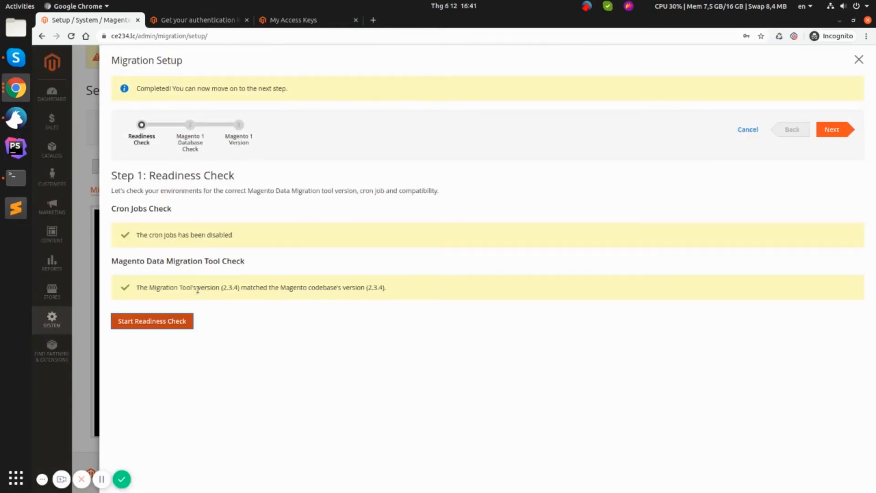
Step: Enter the Magento 1 database user root, its password and crypt key, and test the connection
{"action": "left_click", "coordinate": [834, 130]}
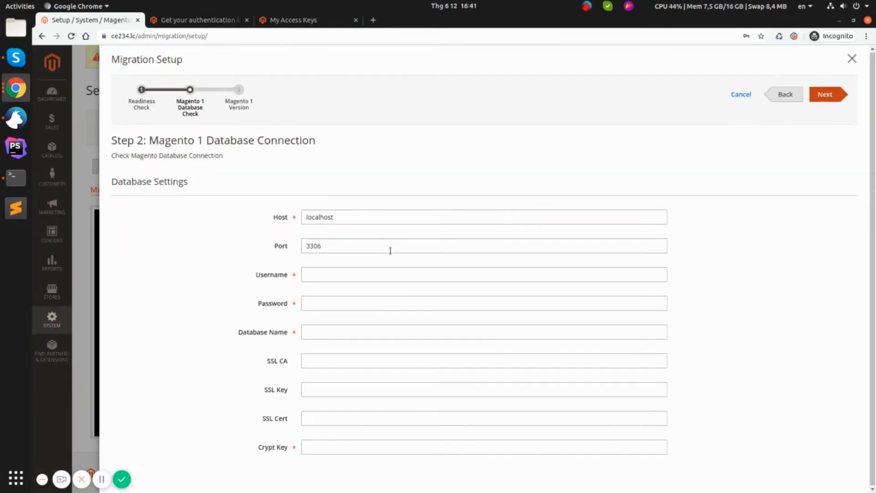
{"action": "left_click", "coordinate": [347, 277]}
{"action": "type", "text": "root1"}
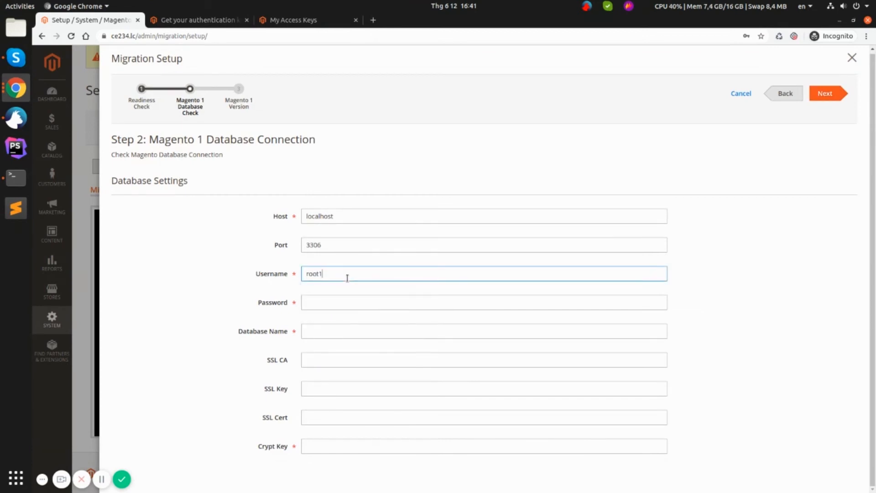
{"action": "key", "text": "Tab"}
{"action": "type", "text": "1"}
{"action": "key", "text": "Tab"}
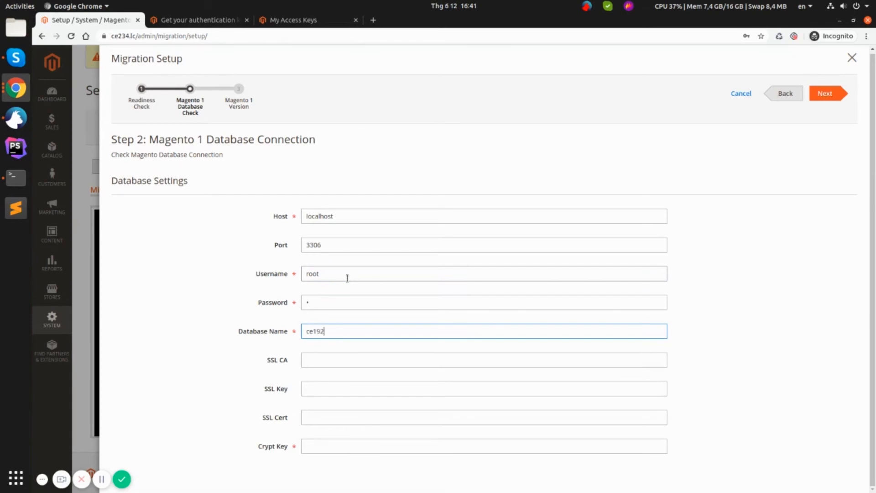
{"action": "key", "text": "Tab"}
{"action": "key", "text": "Tab"}
{"action": "key", "text": "Tab"}
{"action": "key", "text": "Tab"}
{"action": "type", "text": "magen"}
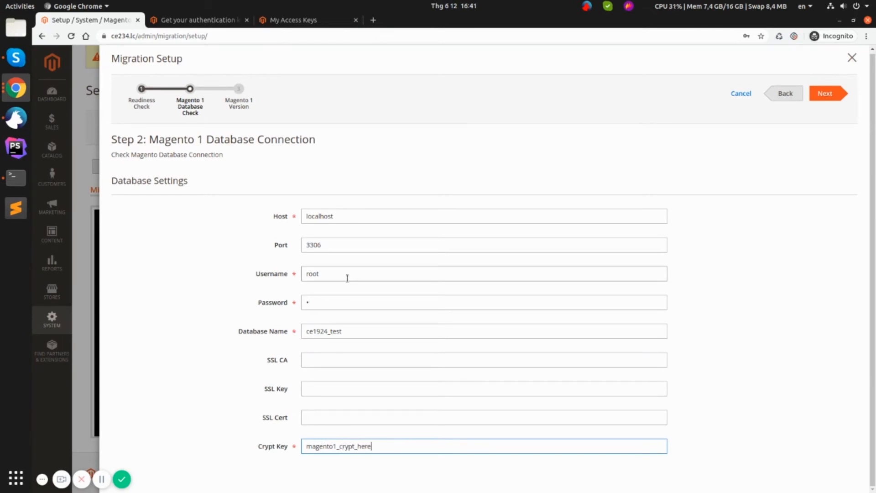
{"action": "type", "text": "key_"}
{"action": "left_click", "coordinate": [821, 94]}
Step: Fix the password and set the database name to ce1924 after the connection errors, then retest
{"action": "left_click_drag", "start_coordinate": [137, 88], "coordinate": [313, 89]}
{"action": "left_click", "coordinate": [335, 329]}
{"action": "left_click", "coordinate": [334, 333]}
{"action": "left_click", "coordinate": [814, 135]}
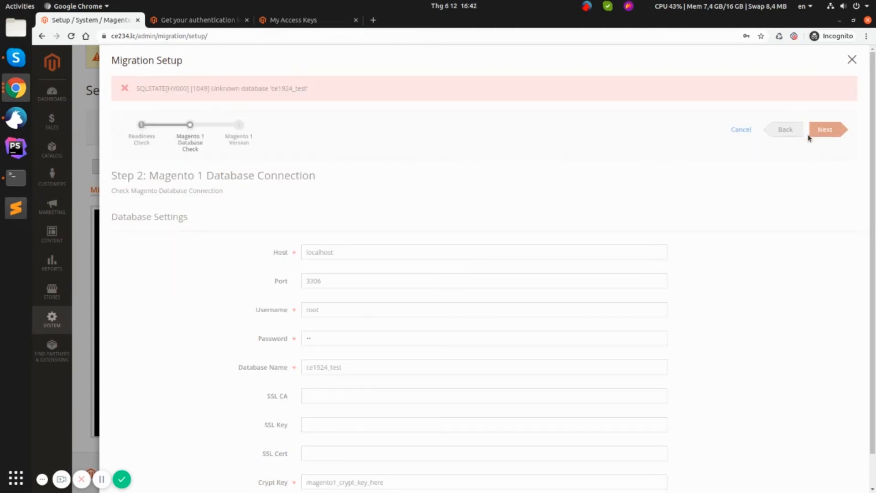
{"action": "left_click_drag", "start_coordinate": [137, 88], "coordinate": [398, 93]}
{"action": "left_click", "coordinate": [387, 340]}
{"action": "key", "text": "BackSpace"}
{"action": "left_click", "coordinate": [376, 365]}
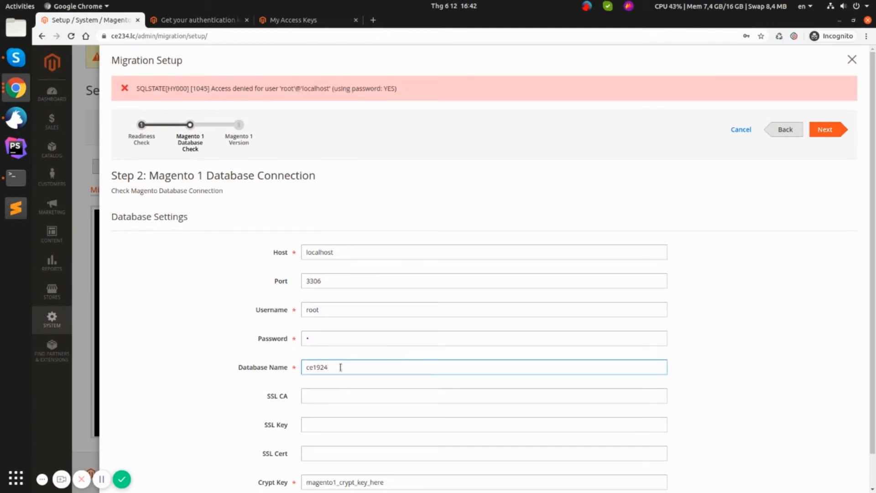
{"action": "left_click", "coordinate": [840, 131]}
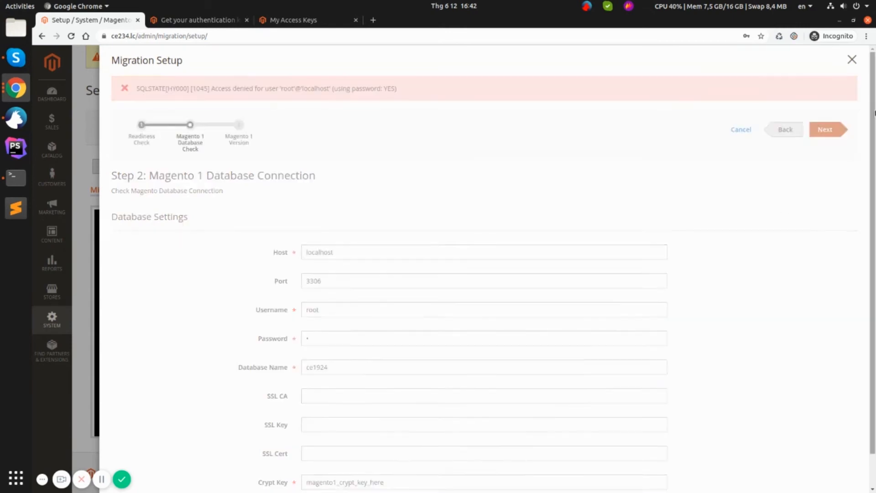
Step: With the check Completed, advance to Step 3 and choose edition Opensource to Opensource
{"action": "left_click_drag", "start_coordinate": [153, 93], "coordinate": [292, 88]}
{"action": "left_click", "coordinate": [395, 90]}
{"action": "left_click", "coordinate": [816, 133]}
{"action": "left_click", "coordinate": [438, 220]}
{"action": "left_click", "coordinate": [343, 240]}
Step: Select Magento 1 version 1.9.2.4, finish the migration setup, and close the wizard
{"action": "left_click", "coordinate": [342, 247]}
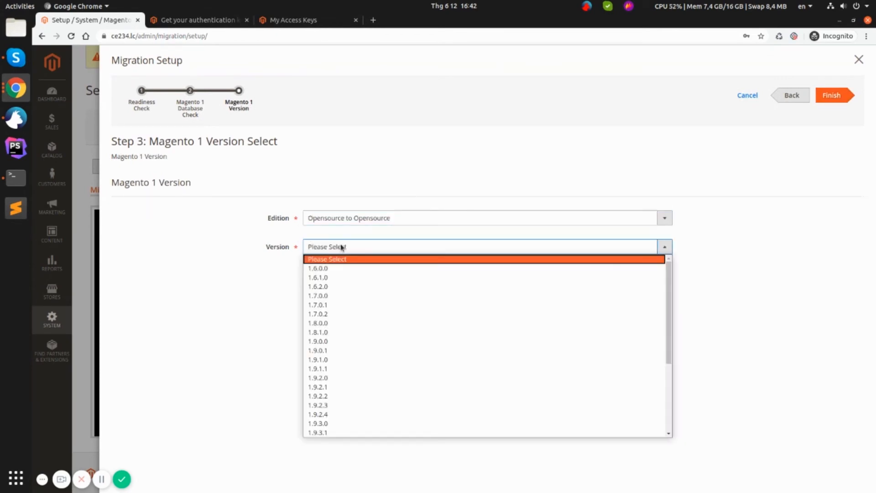
{"action": "left_click", "coordinate": [332, 414]}
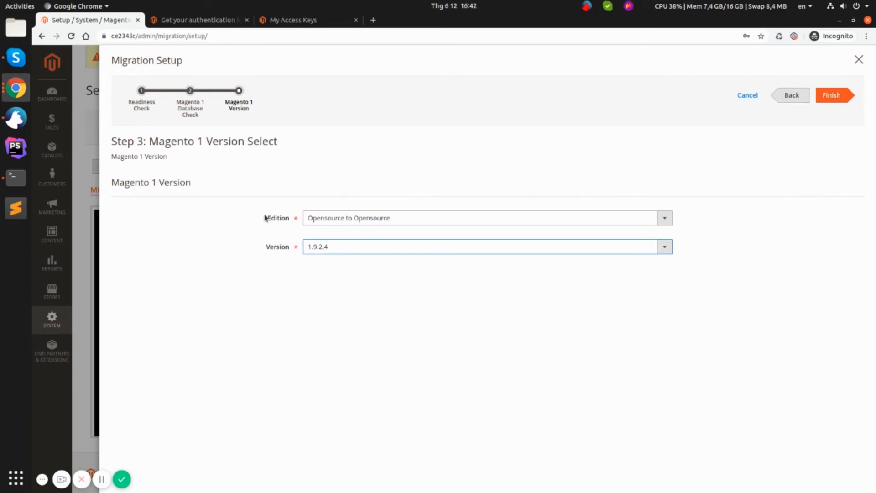
{"action": "left_click", "coordinate": [831, 97]}
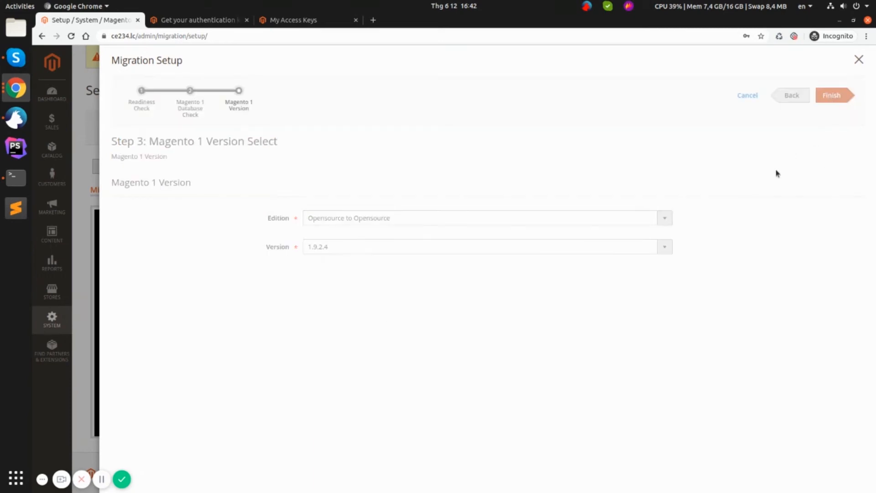
{"action": "left_click", "coordinate": [858, 60]}
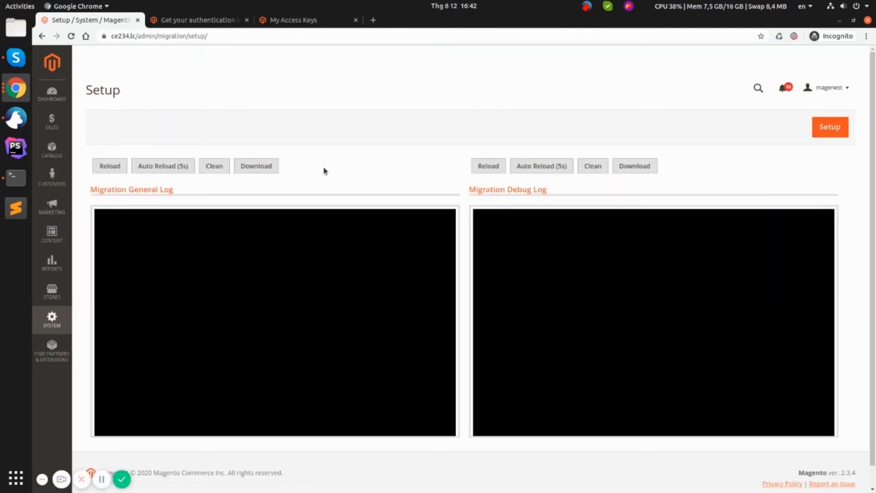
{"action": "left_click", "coordinate": [52, 319]}
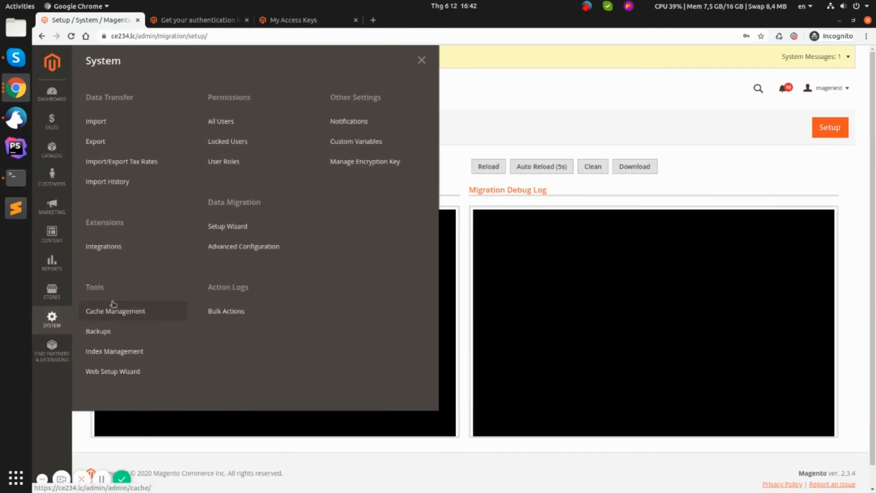
Step: In Data Migration configuration, override the default and set Migration Settings to Only reset
{"action": "left_click", "coordinate": [234, 250]}
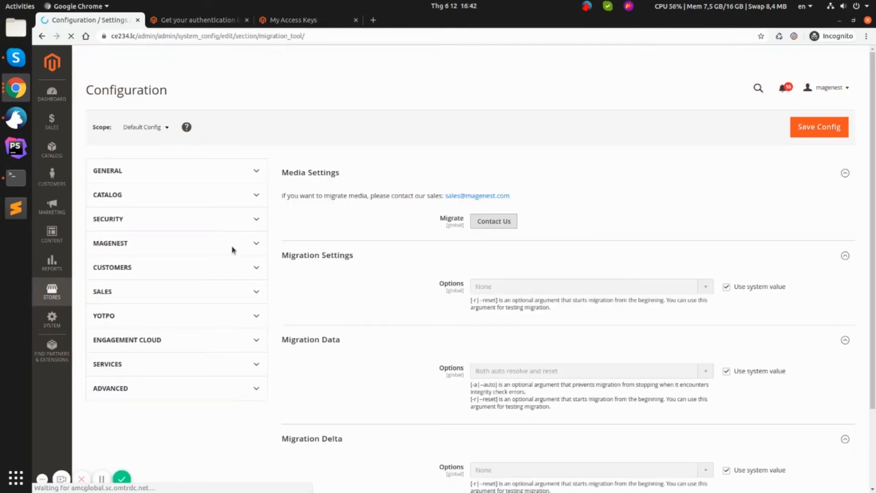
{"action": "scroll", "coordinate": [255, 248], "scroll_direction": "down", "scroll_amount": 2}
{"action": "scroll", "coordinate": [274, 238], "scroll_direction": "down", "scroll_amount": 2}
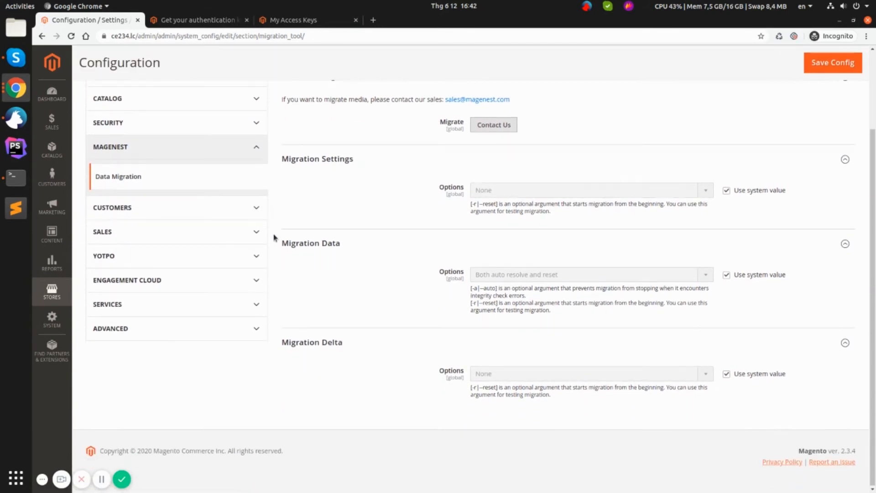
{"action": "scroll", "coordinate": [274, 235], "scroll_direction": "up", "scroll_amount": 1}
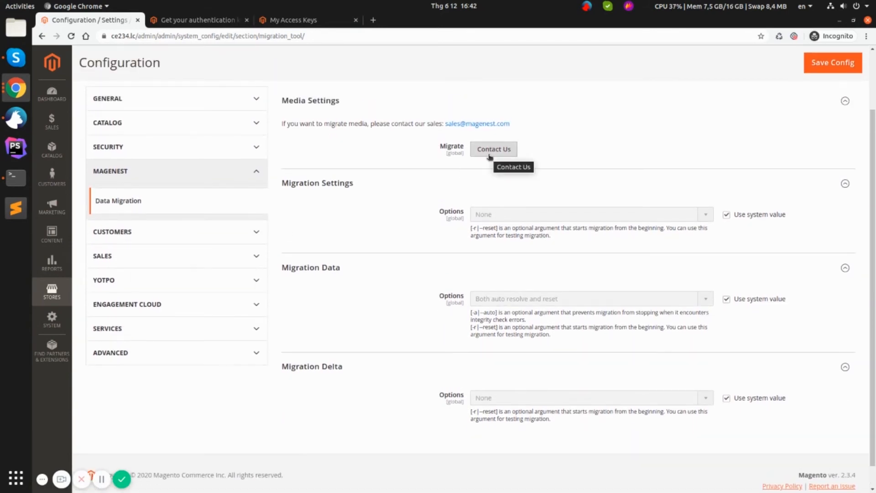
{"action": "scroll", "coordinate": [490, 157], "scroll_direction": "up", "scroll_amount": 1}
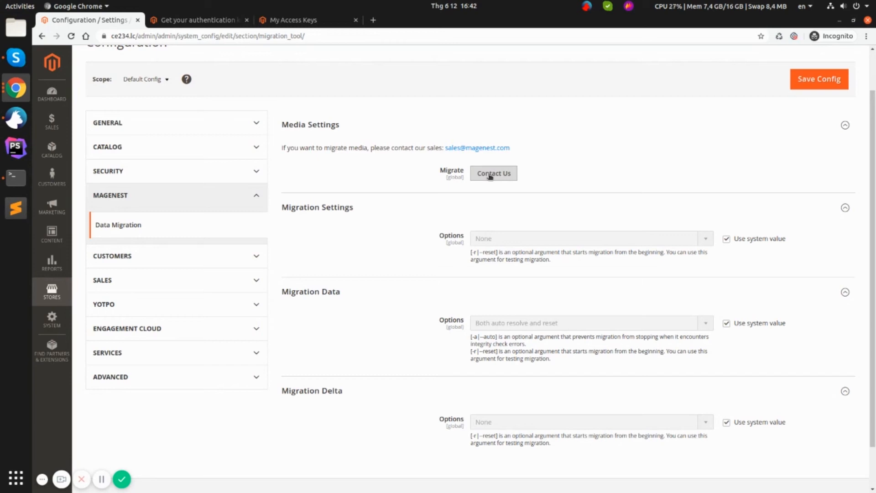
{"action": "scroll", "coordinate": [525, 182], "scroll_direction": "down", "scroll_amount": 1}
{"action": "left_click", "coordinate": [727, 215]}
{"action": "left_click", "coordinate": [675, 214]}
{"action": "left_click", "coordinate": [568, 236]}
Step: Set Migration Data to Both auto resolve and reset and Migration Delta to Only reset
{"action": "left_click", "coordinate": [726, 302]}
{"action": "left_click", "coordinate": [607, 302]}
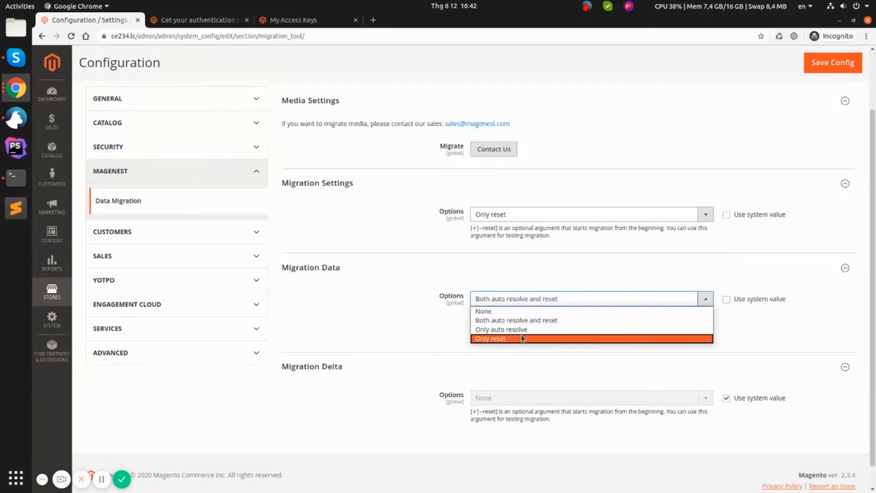
{"action": "left_click", "coordinate": [524, 379]}
{"action": "left_click", "coordinate": [726, 398]}
{"action": "left_click", "coordinate": [627, 398]}
{"action": "left_click", "coordinate": [573, 418]}
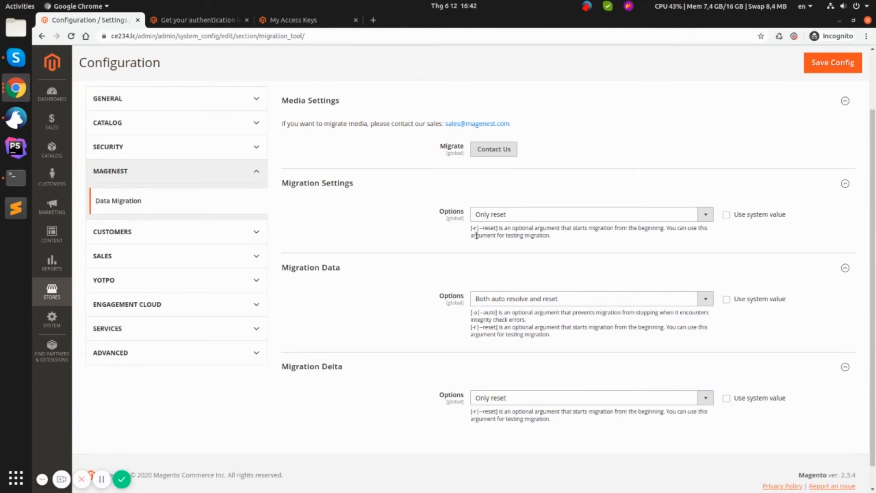
Step: Review each option's help text and save the Data Migration configuration
{"action": "left_click_drag", "start_coordinate": [471, 227], "coordinate": [575, 235]}
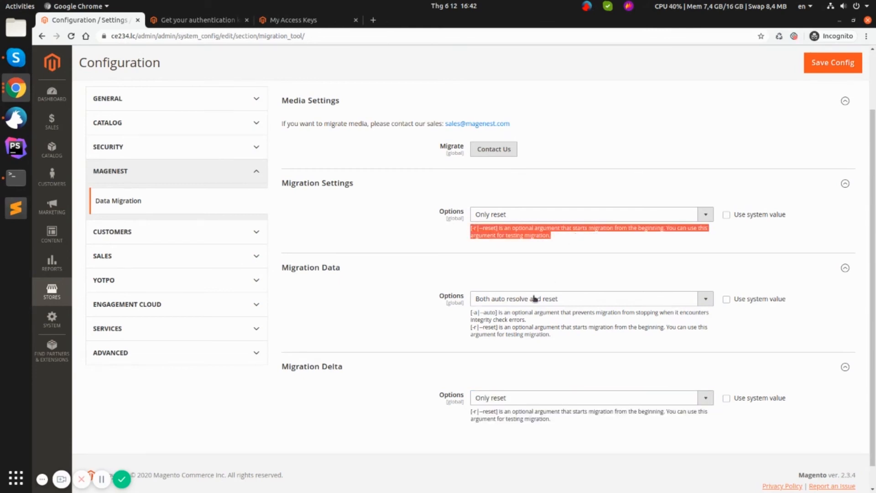
{"action": "left_click", "coordinate": [468, 339]}
{"action": "left_click_drag", "start_coordinate": [470, 313], "coordinate": [556, 339]}
{"action": "left_click", "coordinate": [487, 331]}
{"action": "left_click", "coordinate": [556, 345]}
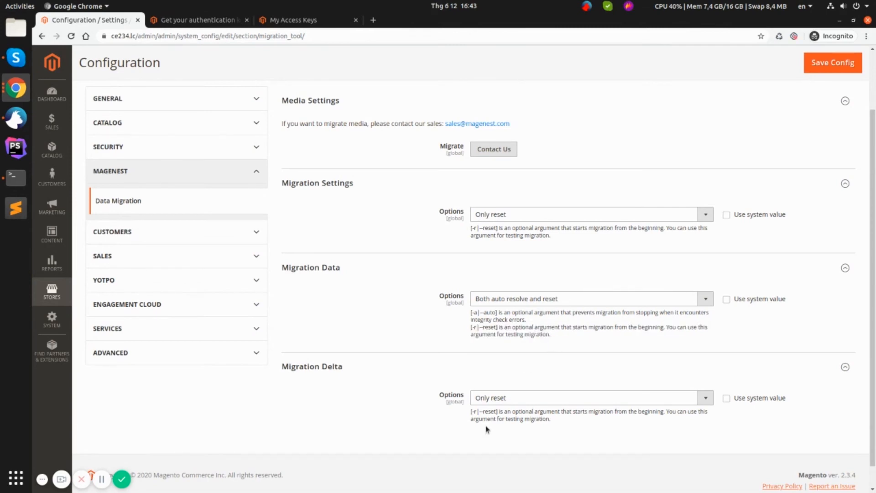
{"action": "left_click_drag", "start_coordinate": [464, 412], "coordinate": [553, 421]}
{"action": "left_click", "coordinate": [570, 424]}
{"action": "left_click", "coordinate": [806, 71]}
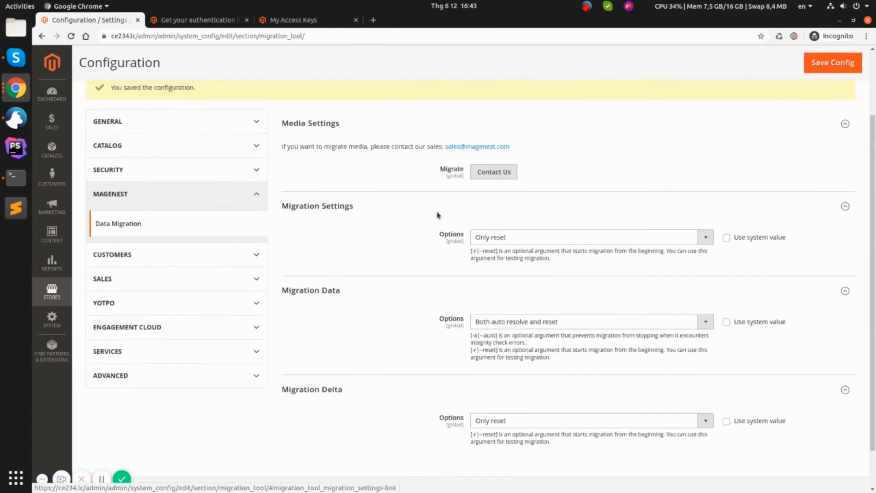
Step: Clear the Terminal and run php bin/magento migrate:all in the store folder
{"action": "left_click", "coordinate": [2, 179]}
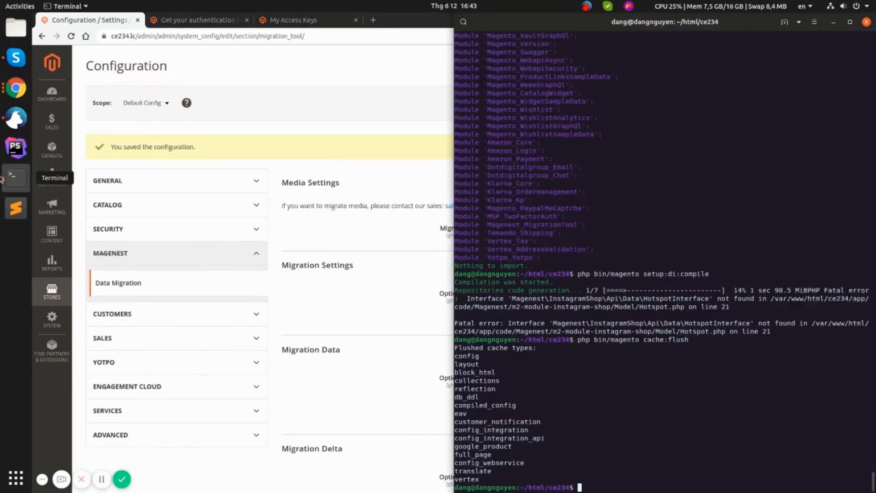
{"action": "type", "text": "phpb"}
{"action": "key", "text": "ctrl+l"}
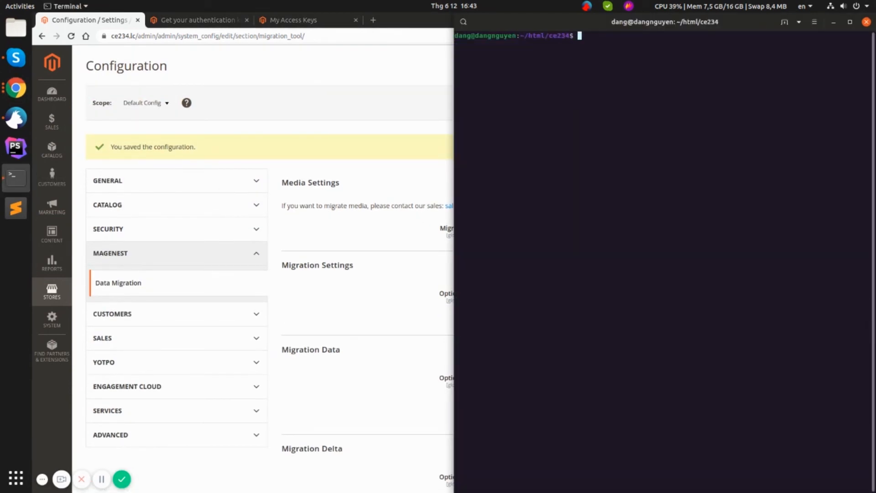
{"action": "key", "text": "BackSpace"}
{"action": "key", "text": "BackSpace"}
{"action": "type", "text": "bin/magento migra"}
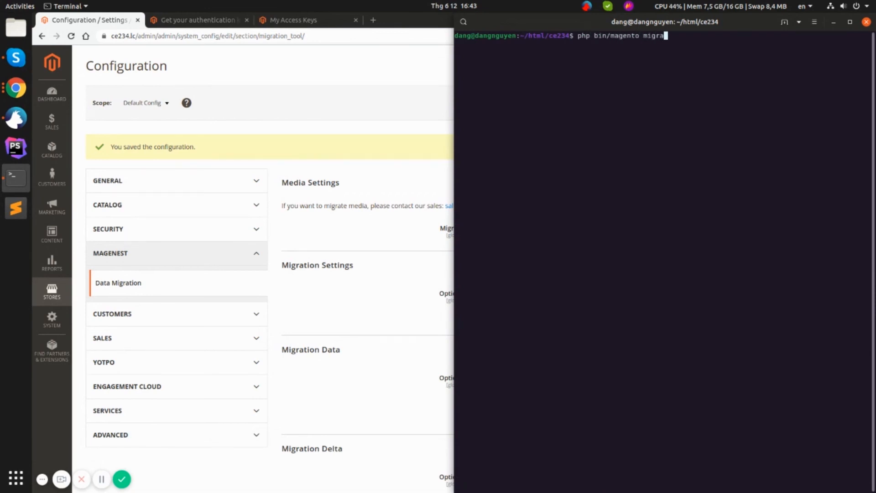
{"action": "type", "text": "te:all"}
{"action": "key", "text": "Return"}
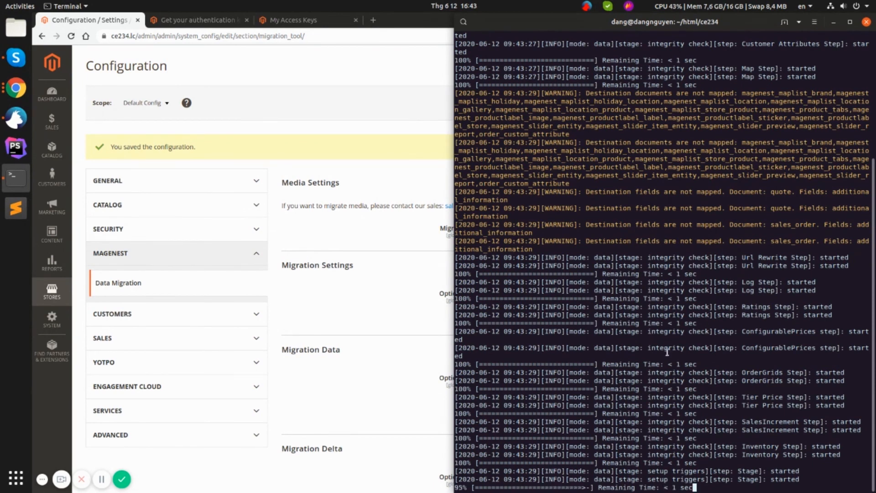
{"action": "right_click", "coordinate": [603, 25]}
{"action": "key", "text": "Escape"}
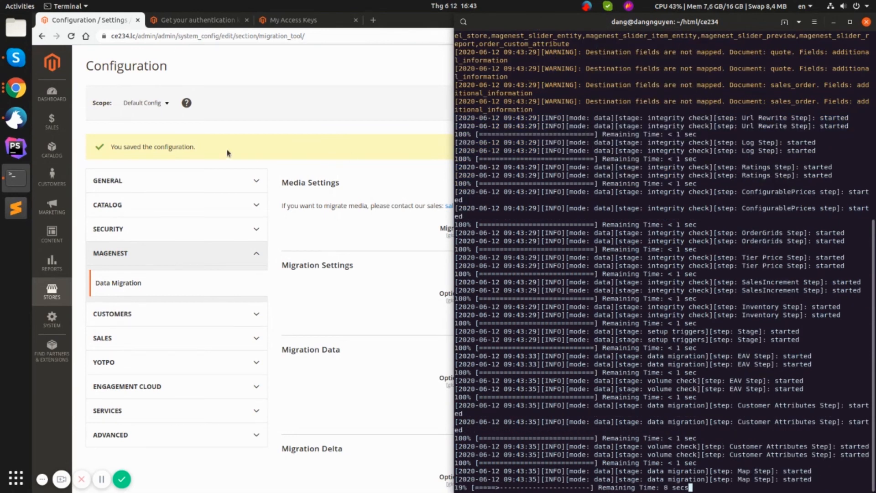
{"action": "left_click", "coordinate": [52, 319]}
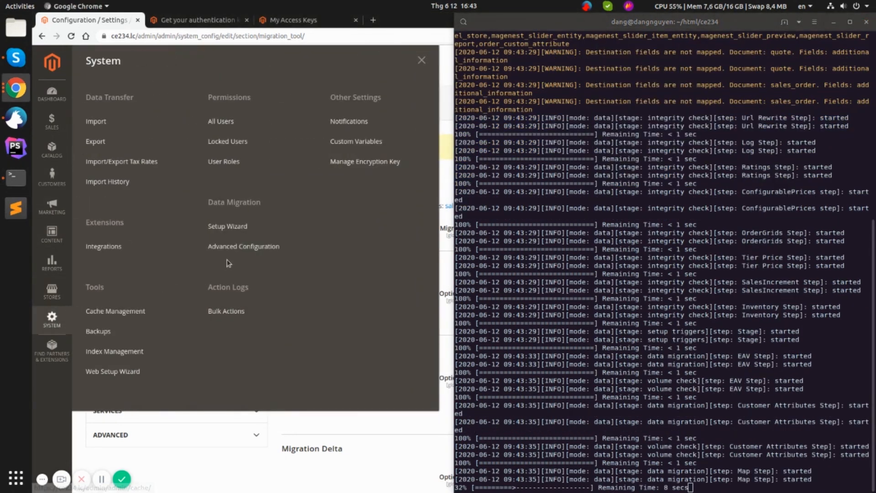
Step: Open the Data Migration Setup Wizard page and reload the Migration General Log to check the newest line
{"action": "left_click", "coordinate": [240, 226]}
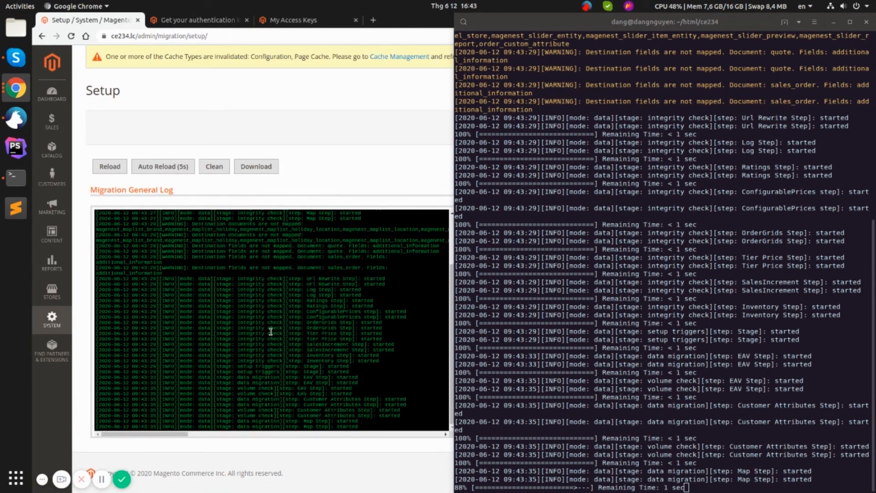
{"action": "scroll", "coordinate": [371, 335], "scroll_direction": "down", "scroll_amount": 1}
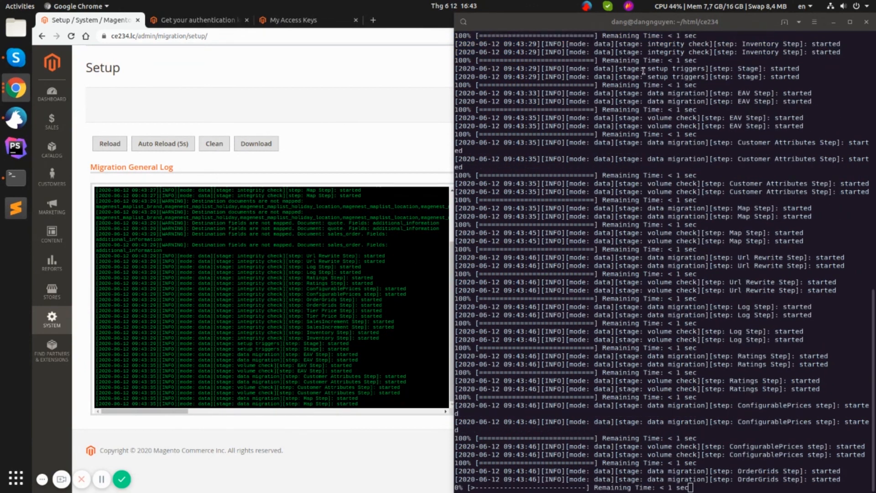
{"action": "right_click", "coordinate": [671, 22]}
{"action": "left_click", "coordinate": [669, 96]}
{"action": "left_click", "coordinate": [371, 129]}
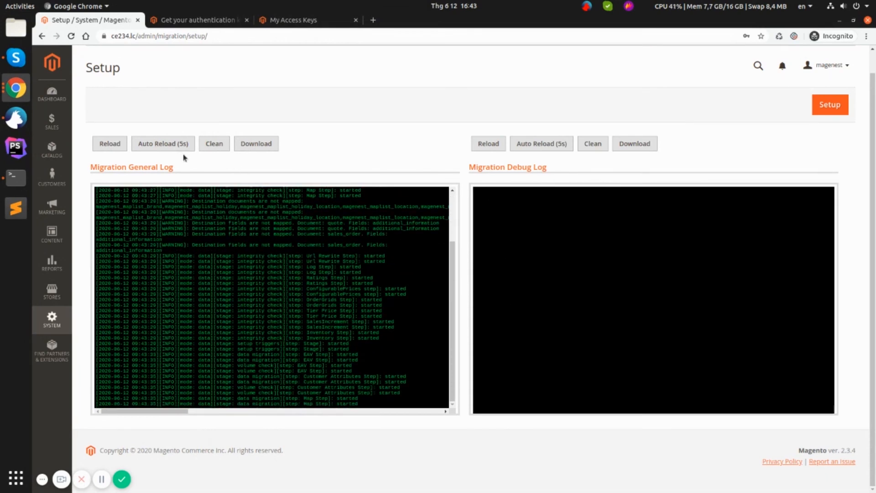
{"action": "left_click", "coordinate": [117, 146]}
{"action": "scroll", "coordinate": [288, 338], "scroll_direction": "down", "scroll_amount": 10}
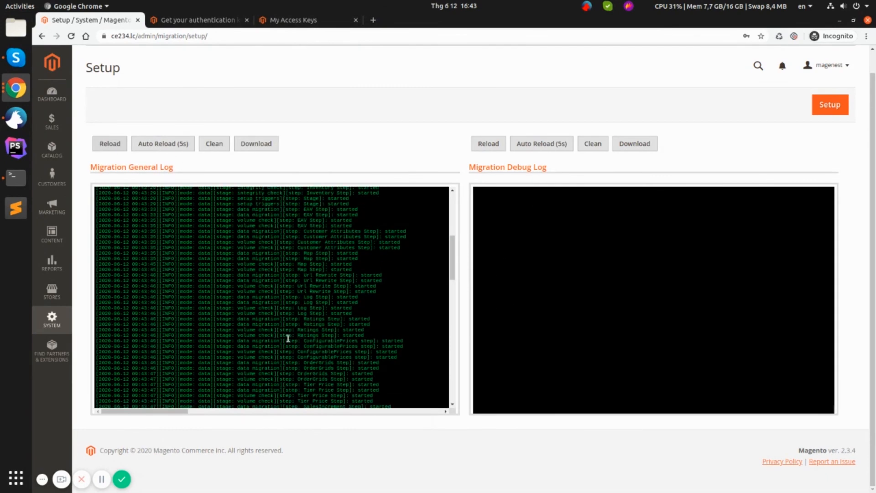
{"action": "scroll", "coordinate": [288, 347], "scroll_direction": "down", "scroll_amount": 3}
{"action": "left_click_drag", "start_coordinate": [372, 406], "coordinate": [93, 408]}
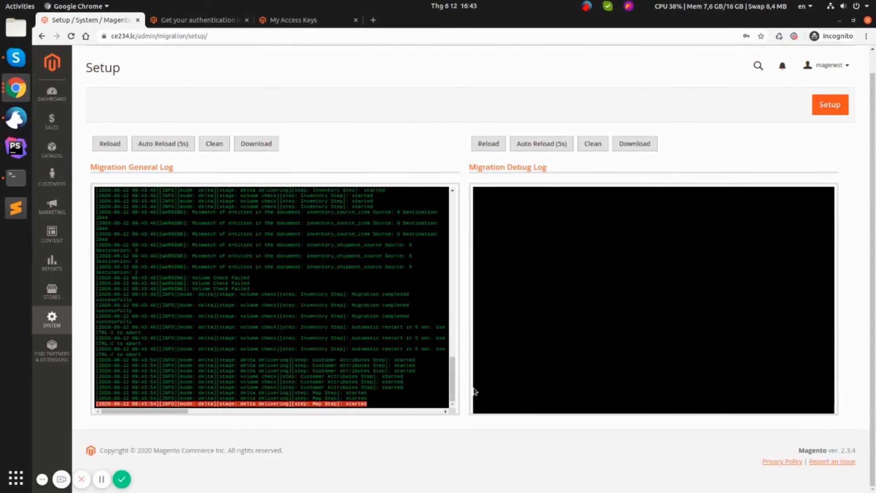
Step: Reload both the General and Debug logs, then turn on Auto Reload (5s) for the General Log
{"action": "key", "text": "alt+Tab"}
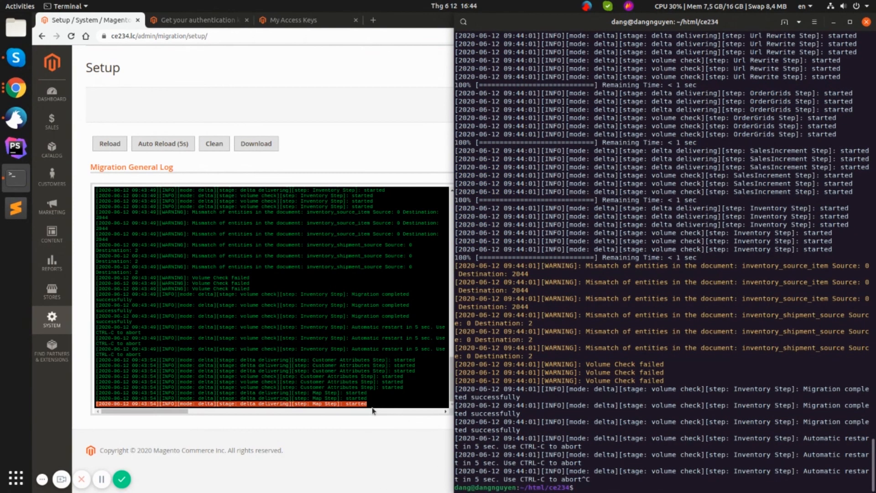
{"action": "left_click", "coordinate": [232, 199]}
{"action": "left_click_drag", "start_coordinate": [246, 411], "coordinate": [114, 420]}
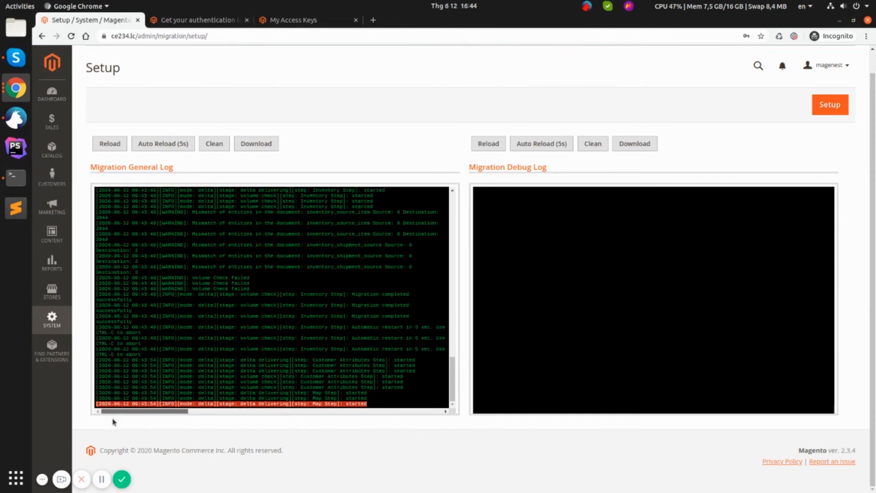
{"action": "left_click", "coordinate": [107, 144]}
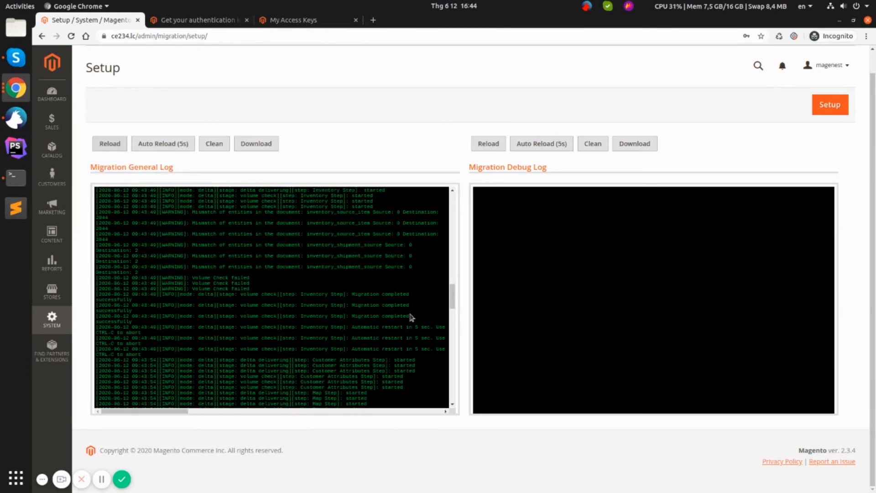
{"action": "left_click", "coordinate": [489, 144]}
{"action": "left_click", "coordinate": [179, 145]}
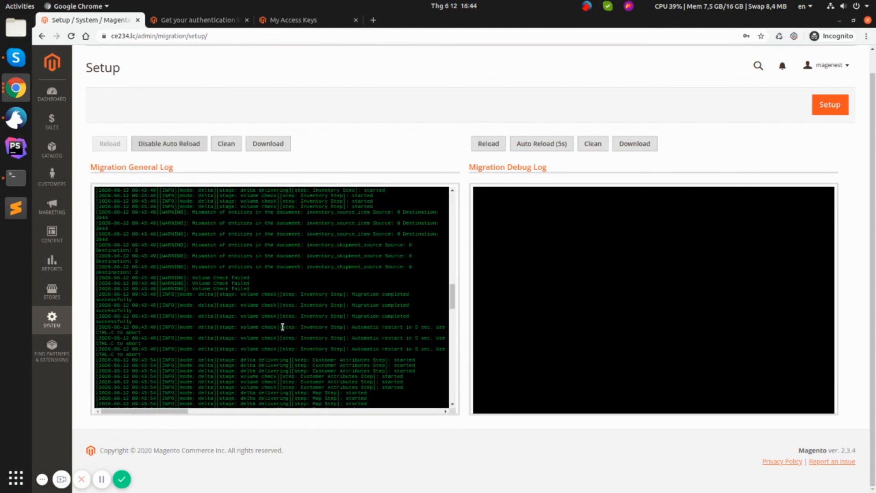
{"action": "scroll", "coordinate": [283, 327], "scroll_direction": "down", "scroll_amount": 10}
{"action": "scroll", "coordinate": [294, 351], "scroll_direction": "down", "scroll_amount": 1}
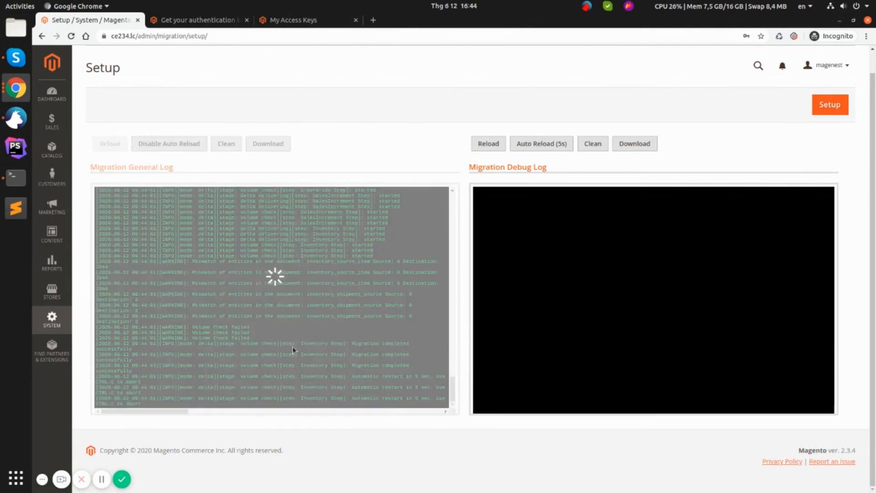
Step: Save the General Log as migration.log and review it, then clean the log and disable auto reload
{"action": "left_click", "coordinate": [265, 144]}
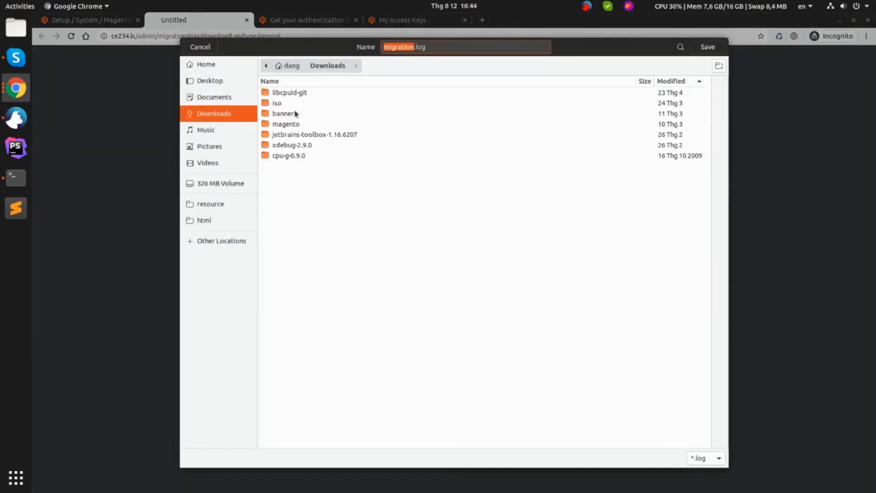
{"action": "left_click", "coordinate": [699, 49]}
{"action": "left_click", "coordinate": [105, 480]}
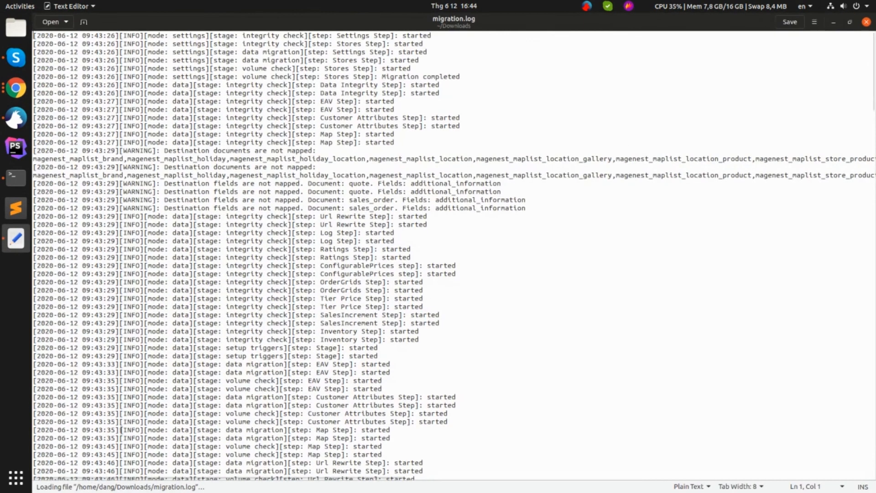
{"action": "scroll", "coordinate": [323, 306], "scroll_direction": "down", "scroll_amount": 12}
{"action": "left_click_drag", "start_coordinate": [873, 204], "coordinate": [867, 484]}
{"action": "left_click", "coordinate": [730, 411]}
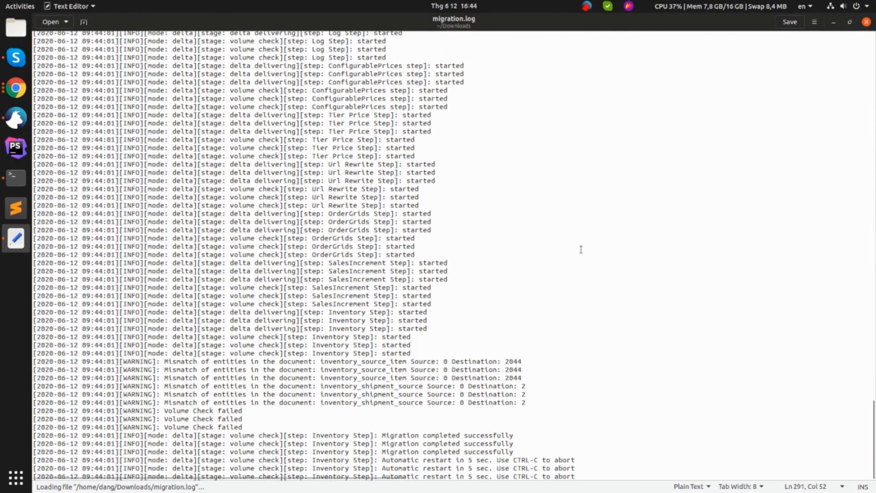
{"action": "left_click", "coordinate": [867, 22]}
{"action": "left_click", "coordinate": [226, 144]}
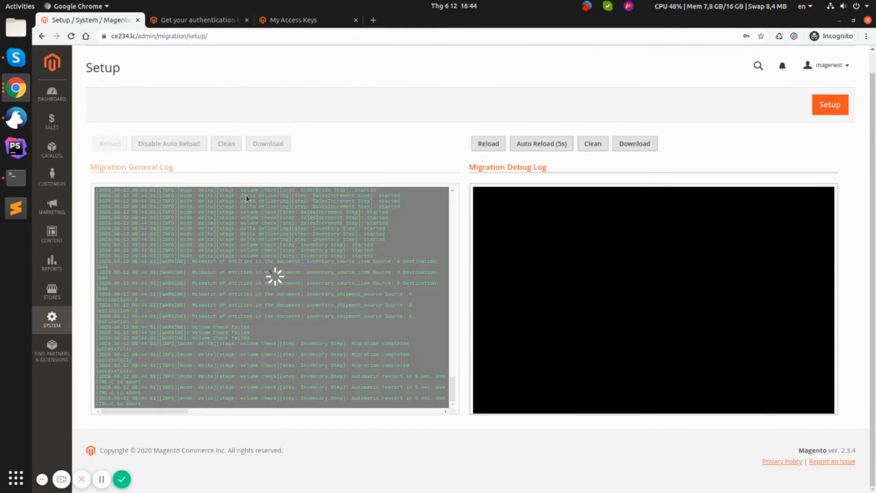
{"action": "left_click", "coordinate": [172, 146]}
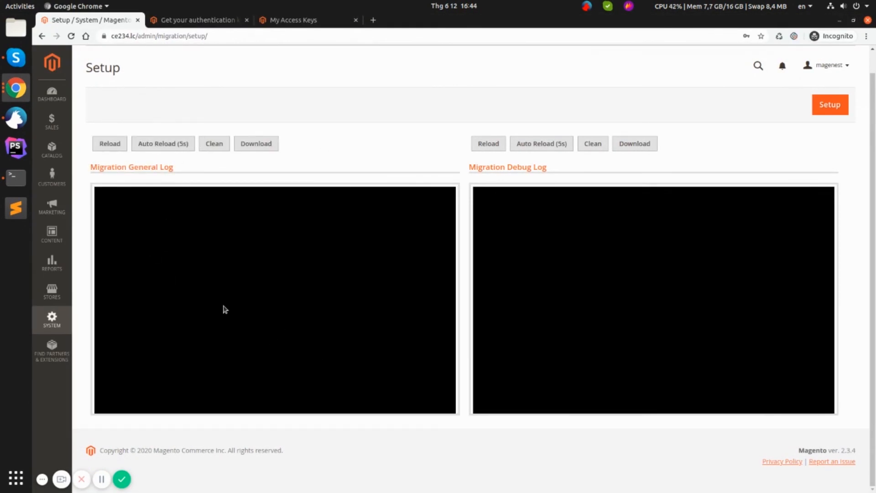